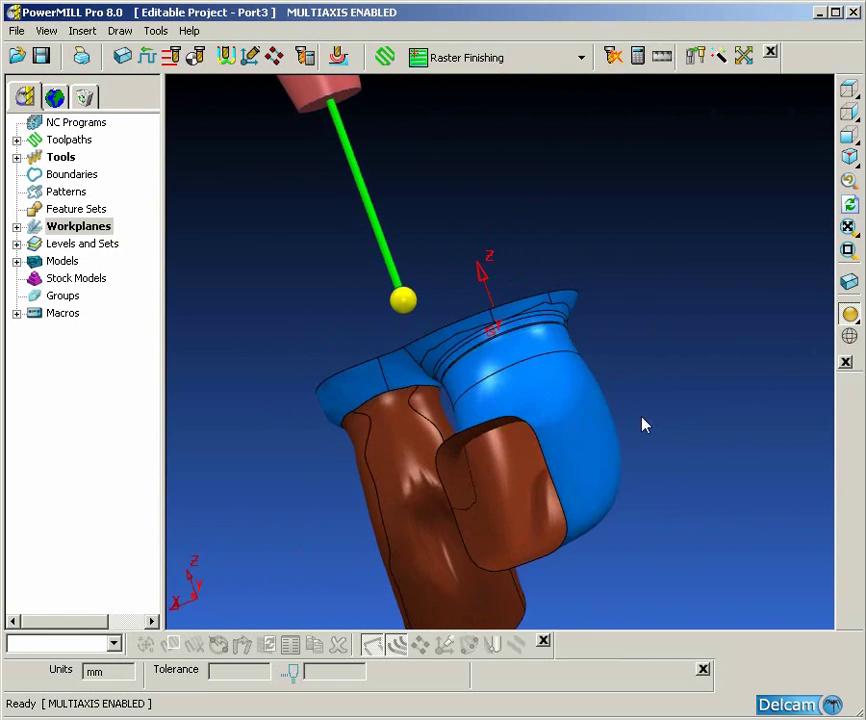
Select the blue inlet port's surfaces, including its mouth, and open them in surface modelling.
key(ctrl+1)
shift+middle_drag(582, 455, 555, 388)
ctrl+shift+middle_drag(419, 291, 448, 233)
drag(457, 267, 460, 323)
ctrl+middle_drag(460, 323, 462, 346)
shift+middle_drag(462, 346, 518, 184)
right_click(528, 188)
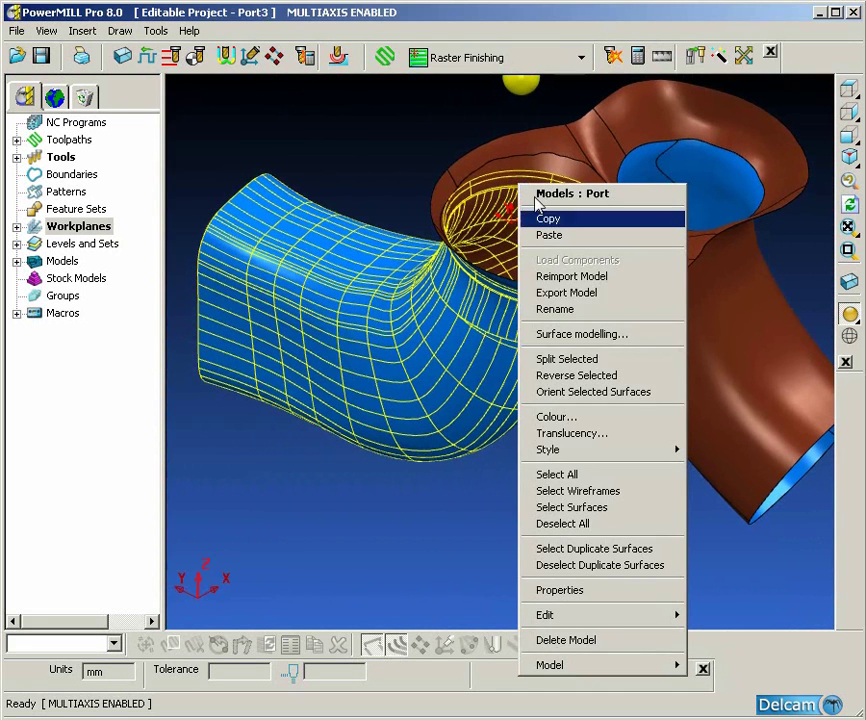
click(588, 336)
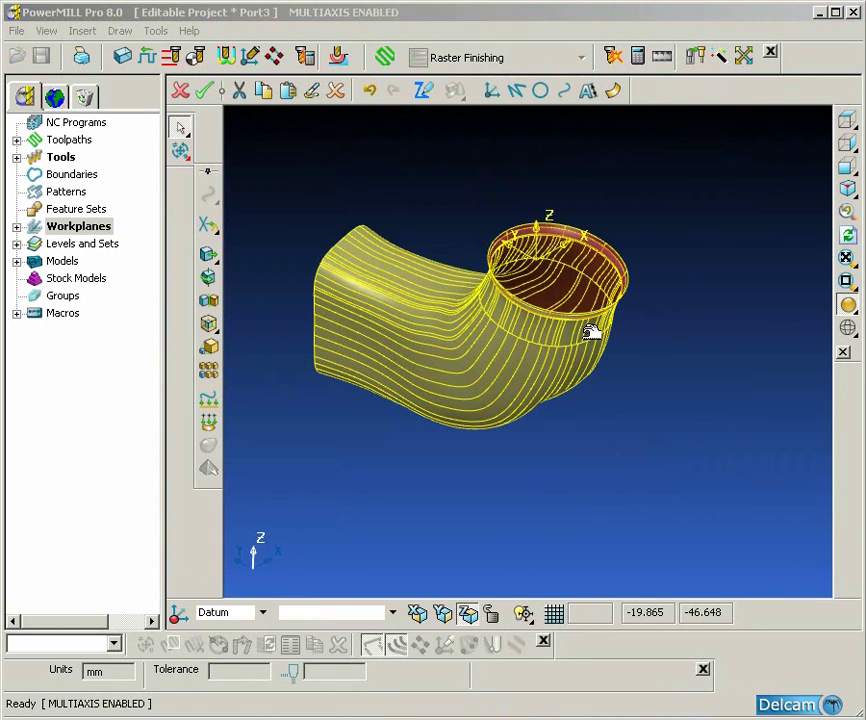
Isolate the main duct surface of the port by blanking everything else.
click(672, 413)
shift+middle_drag(599, 429, 667, 437)
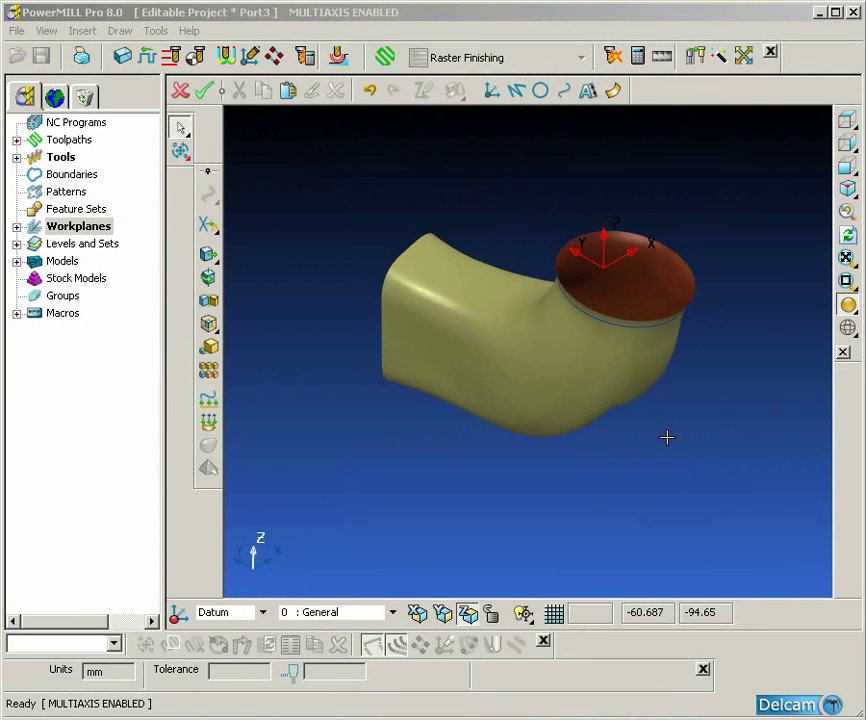
click(521, 388)
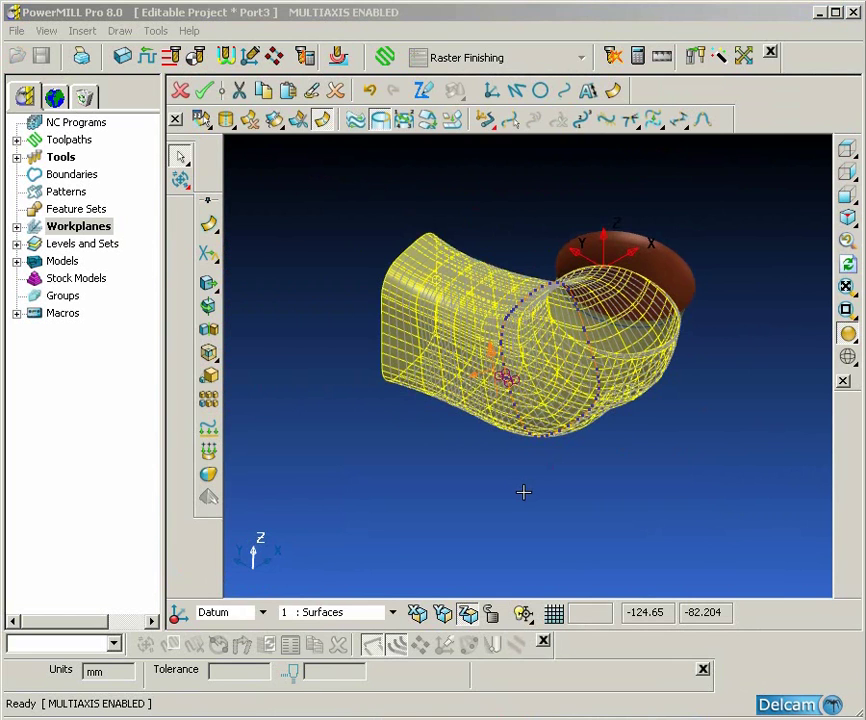
shift+middle_drag(523, 492, 535, 502)
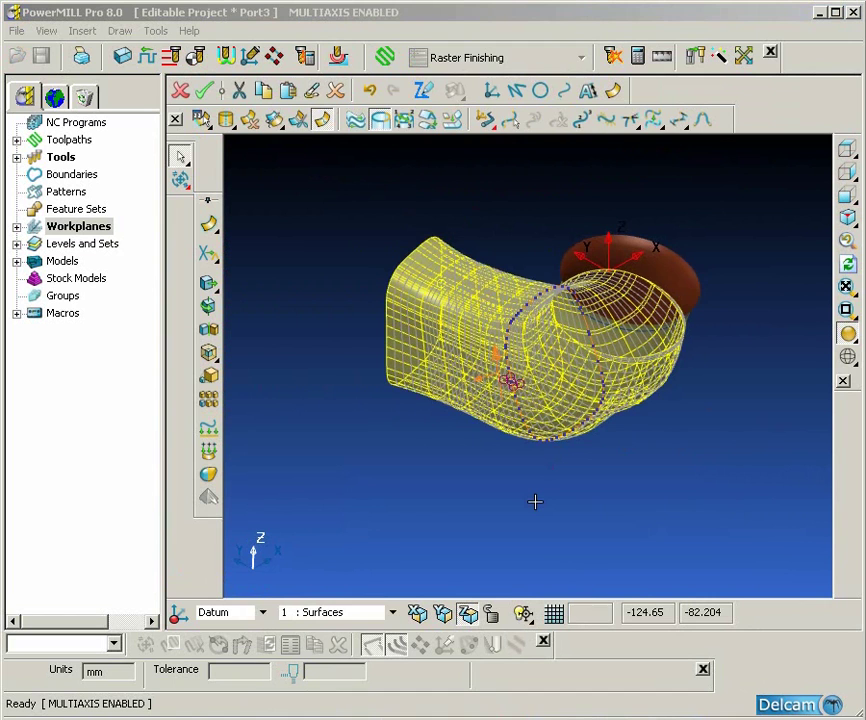
shift+middle_drag(535, 501, 538, 504)
key(ctrl+k)
middle_drag(450, 526, 471, 323)
ctrl+shift+middle_drag(325, 325, 515, 488)
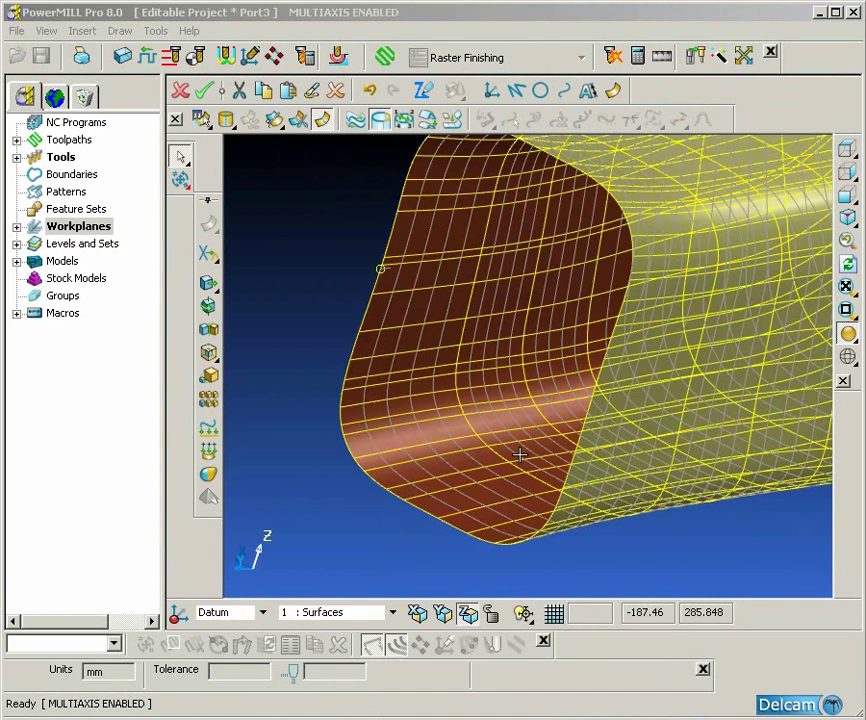
Create a new spine for the isolated duct surface.
click(439, 444)
scroll(439, 444, down, 2)
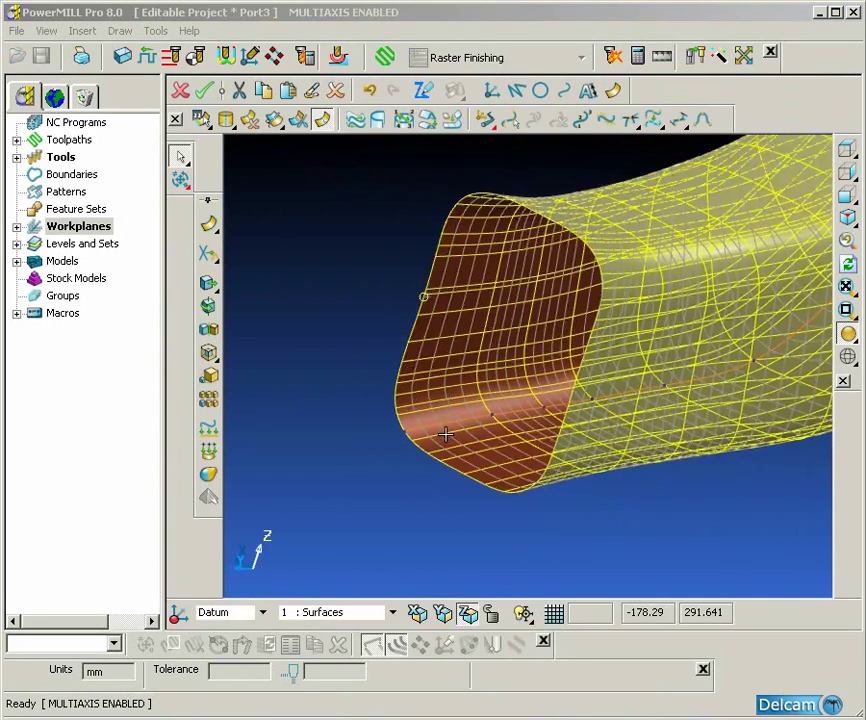
click(226, 119)
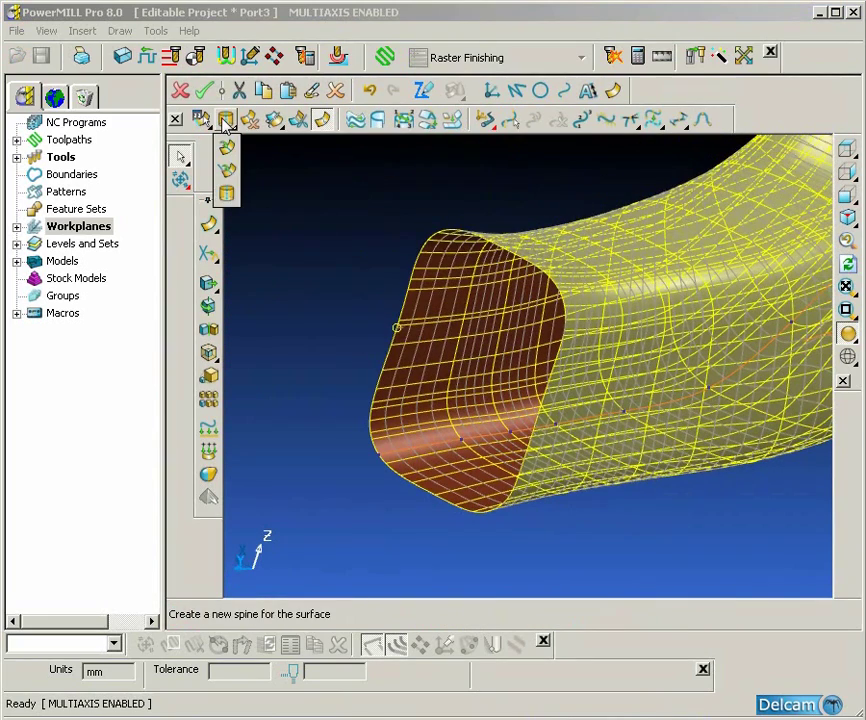
click(226, 197)
Convert the duct surface's spine to wireframe and colour the resulting curve red.
middle_drag(319, 284, 525, 302)
right_click(512, 261)
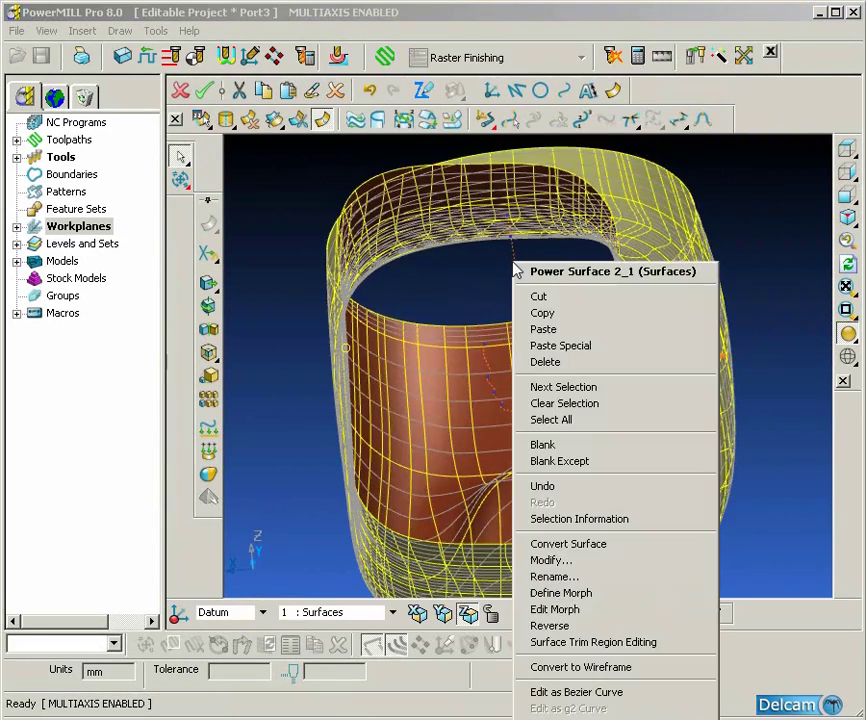
click(593, 671)
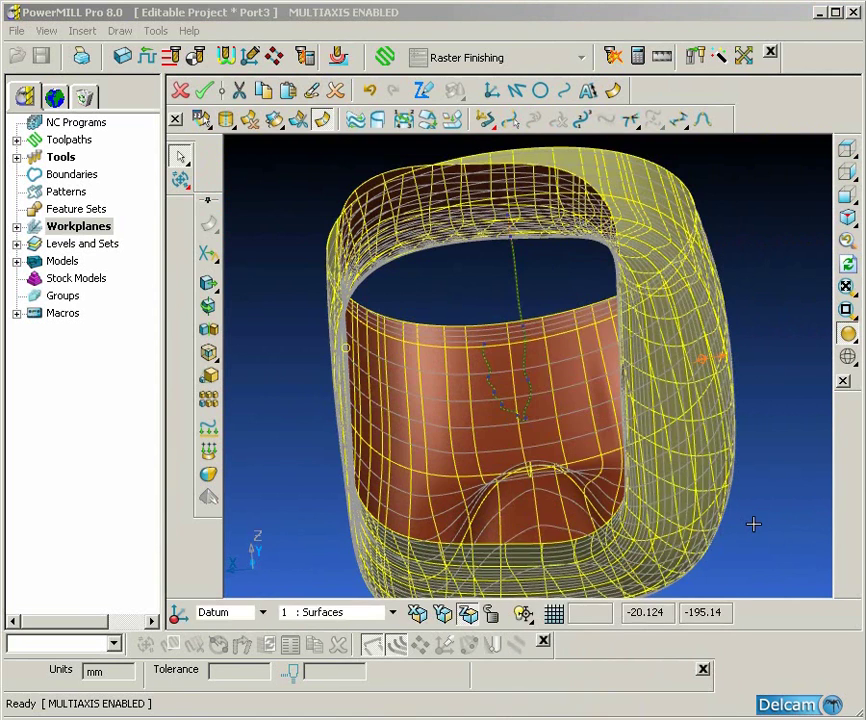
click(753, 524)
click(524, 290)
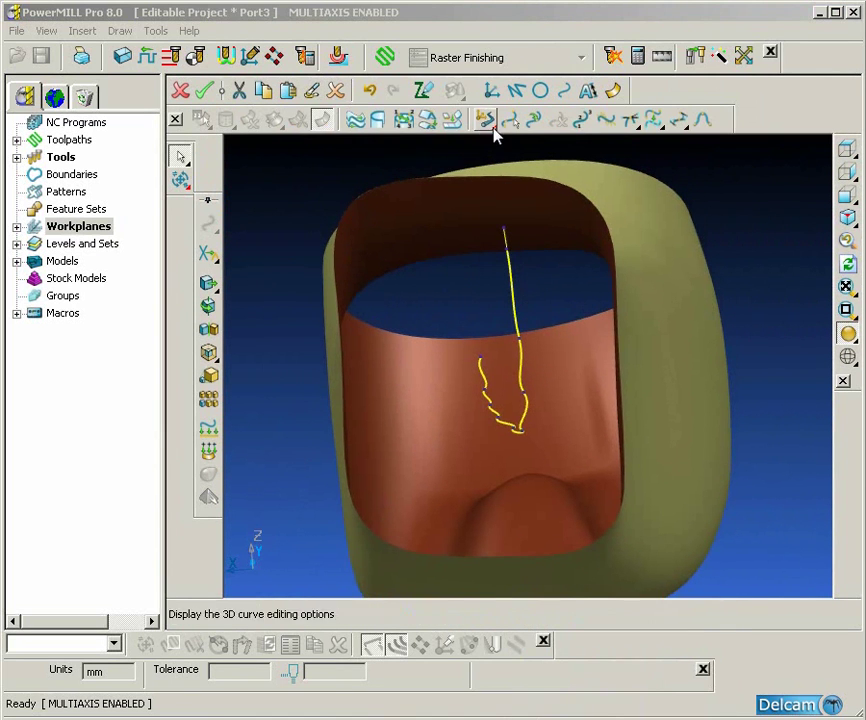
click(423, 90)
click(460, 113)
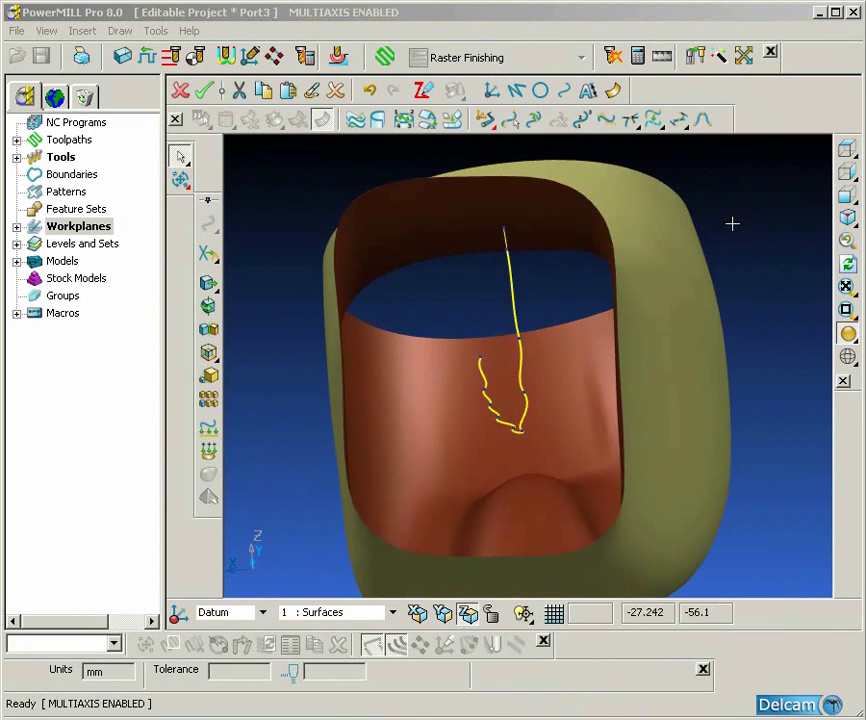
Restore the blanked items and isolate the thin ring surface at the port's mouth.
click(722, 225)
middle_drag(742, 216, 636, 234)
key(ctrl+l)
click(635, 234)
drag(456, 227, 591, 323)
ctrl+shift+middle_drag(591, 323, 591, 323)
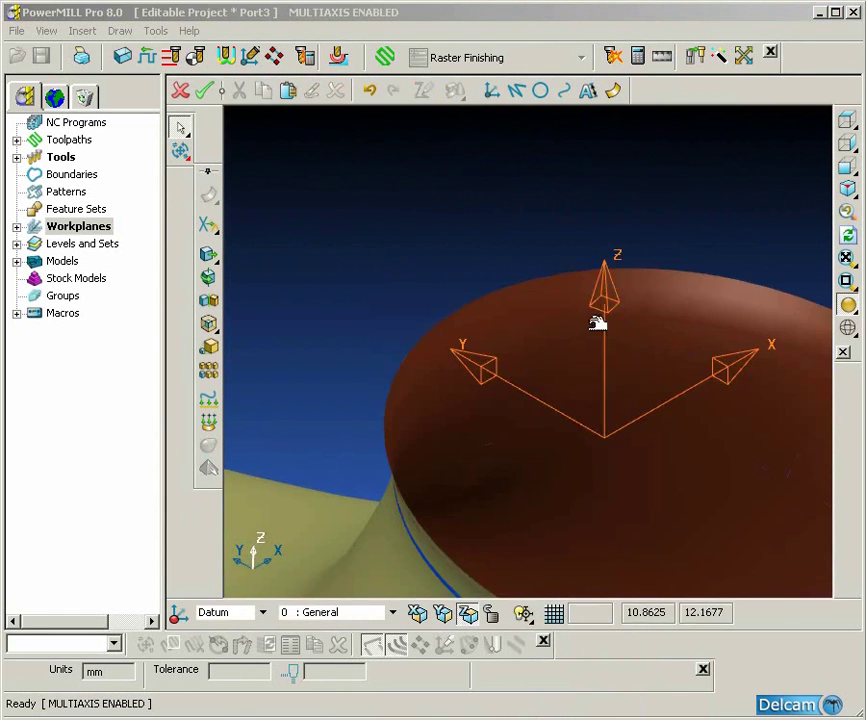
click(660, 277)
shift+middle_drag(657, 278, 606, 337)
scroll(589, 255, down, 2)
key(ctrl+k)
click(525, 320)
scroll(477, 267, down, 5)
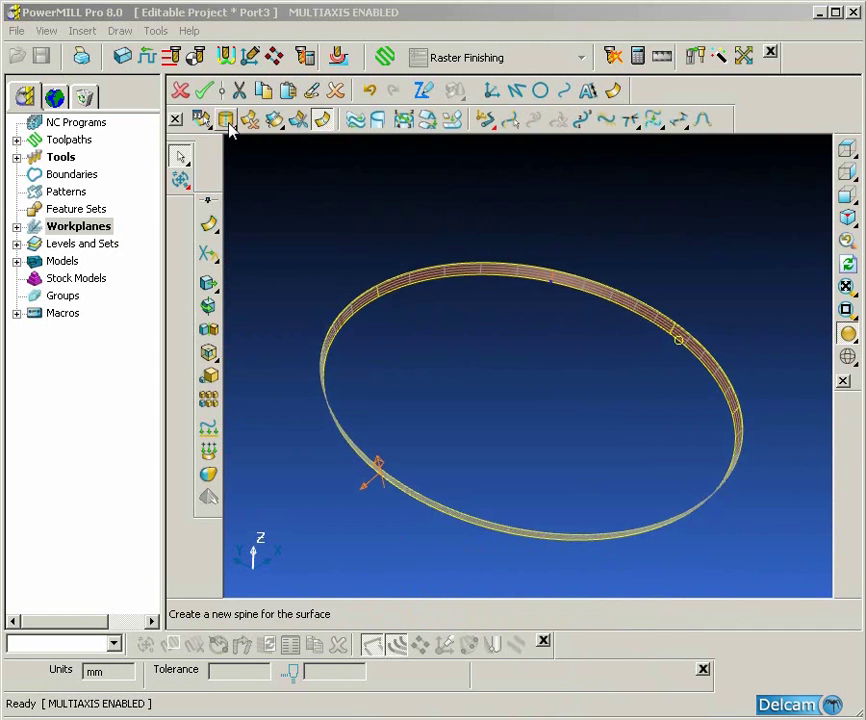
Create a new spine for the thin ring surface and convert it to wireframe.
click(226, 119)
click(226, 197)
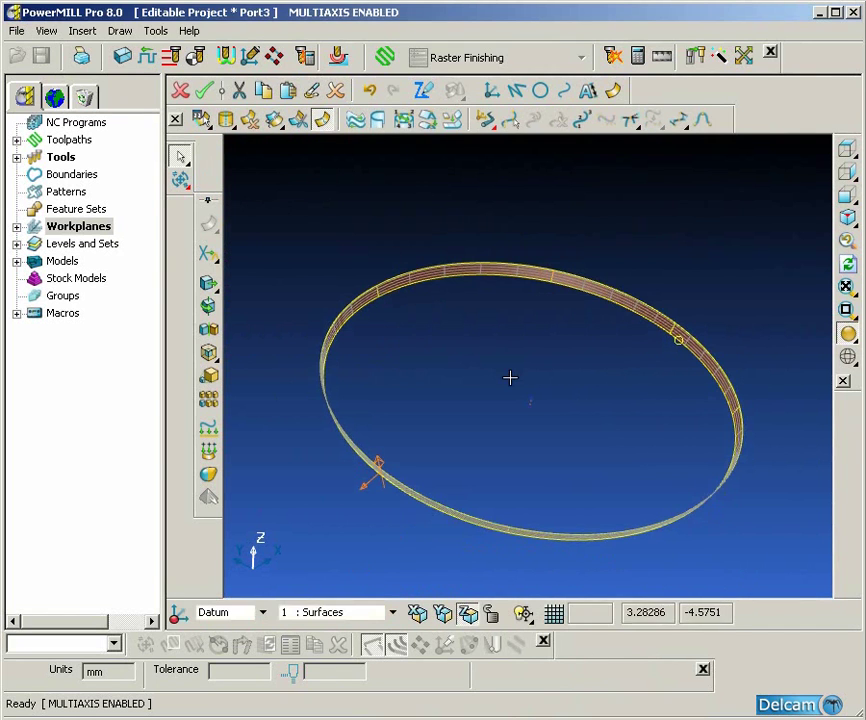
drag(512, 385, 466, 344)
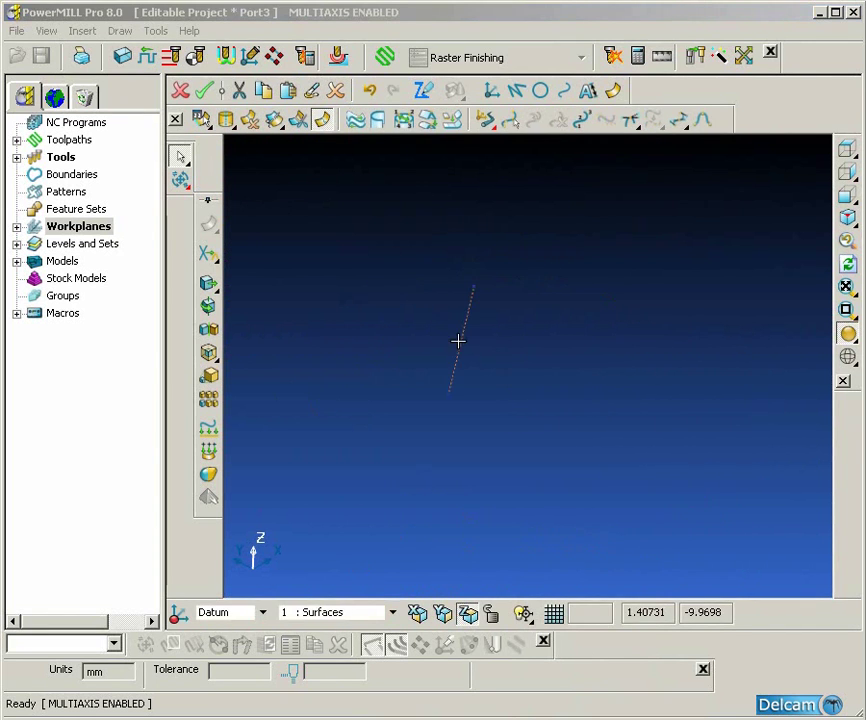
right_click(456, 340)
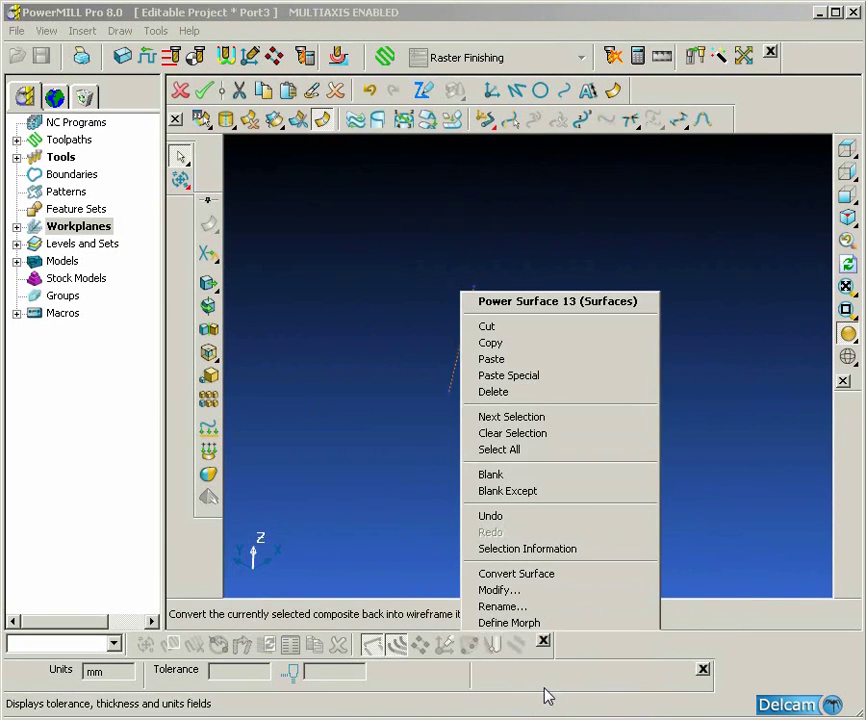
click(545, 697)
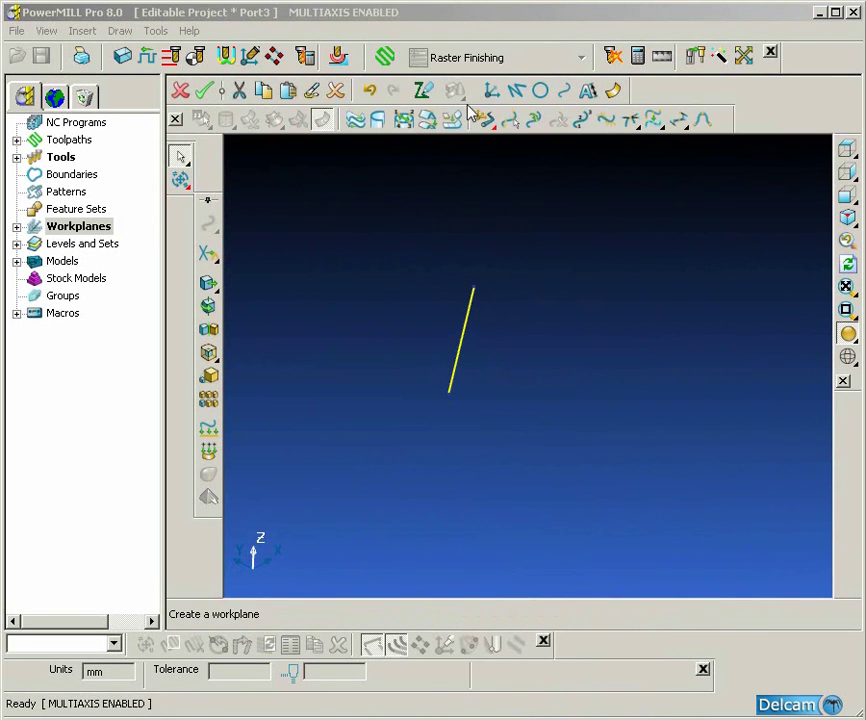
Colour the ring's short spine curve red and restore the blanked port surfaces.
click(424, 91)
click(464, 127)
click(581, 237)
scroll(590, 290, down, 3)
key(ctrl+l)
scroll(522, 348, down, 5)
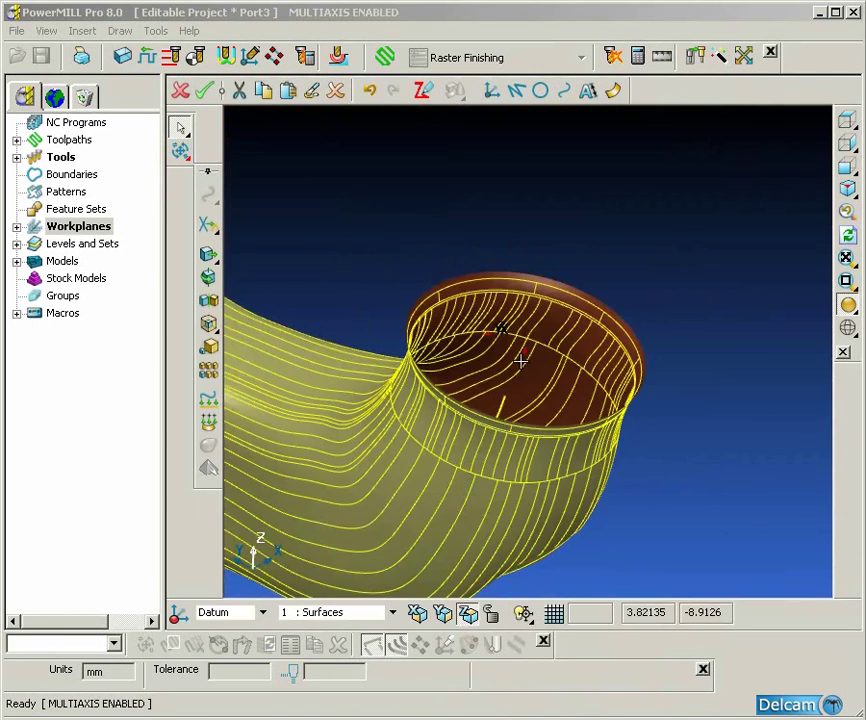
Join the long duct spine curve to the short ring spine curve inside the port's mouth.
click(574, 232)
scroll(586, 420, up, 4)
click(546, 295)
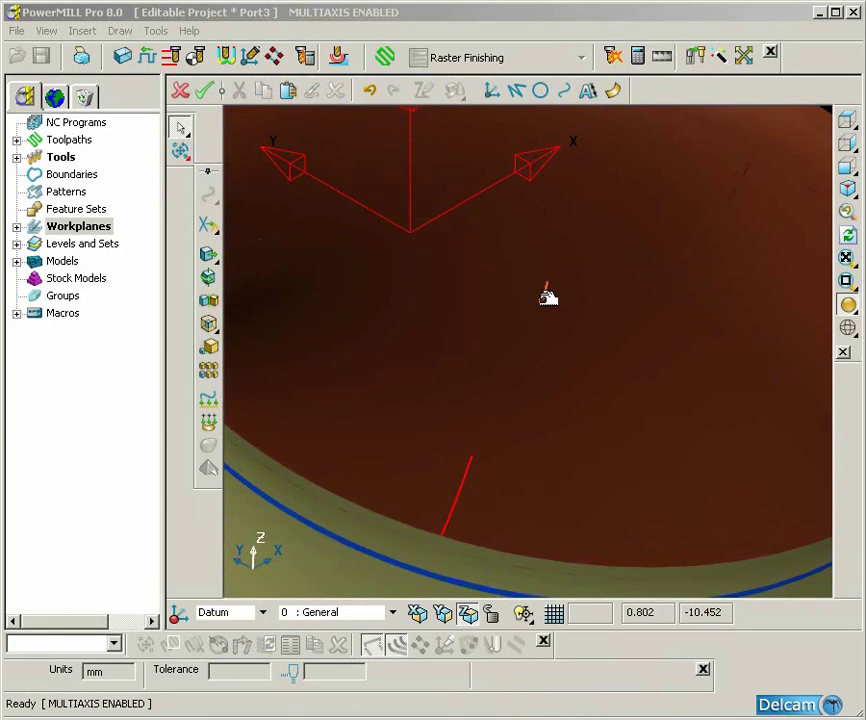
shift+middle_drag(527, 385, 541, 349)
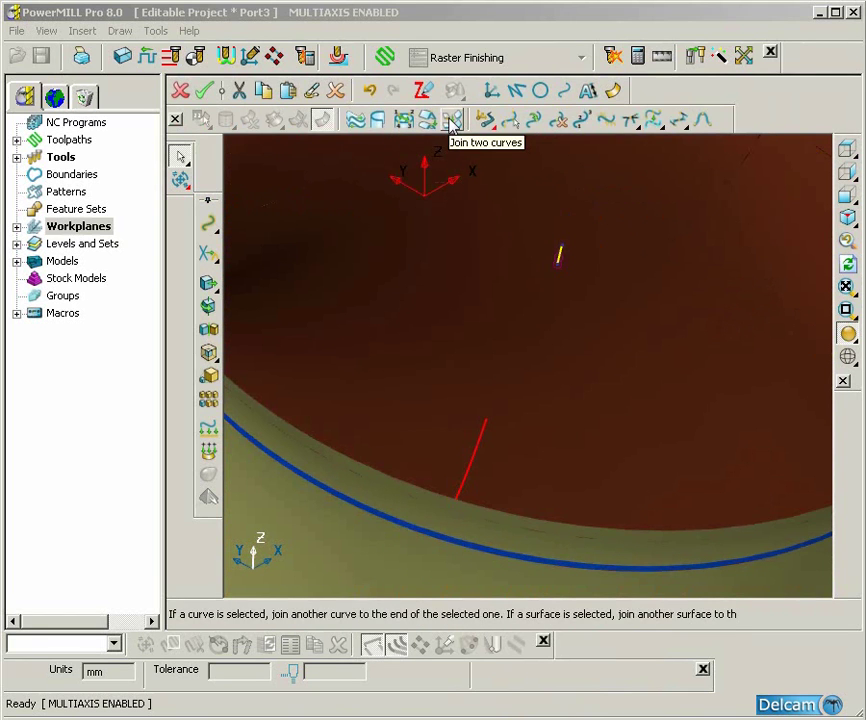
click(452, 120)
click(476, 448)
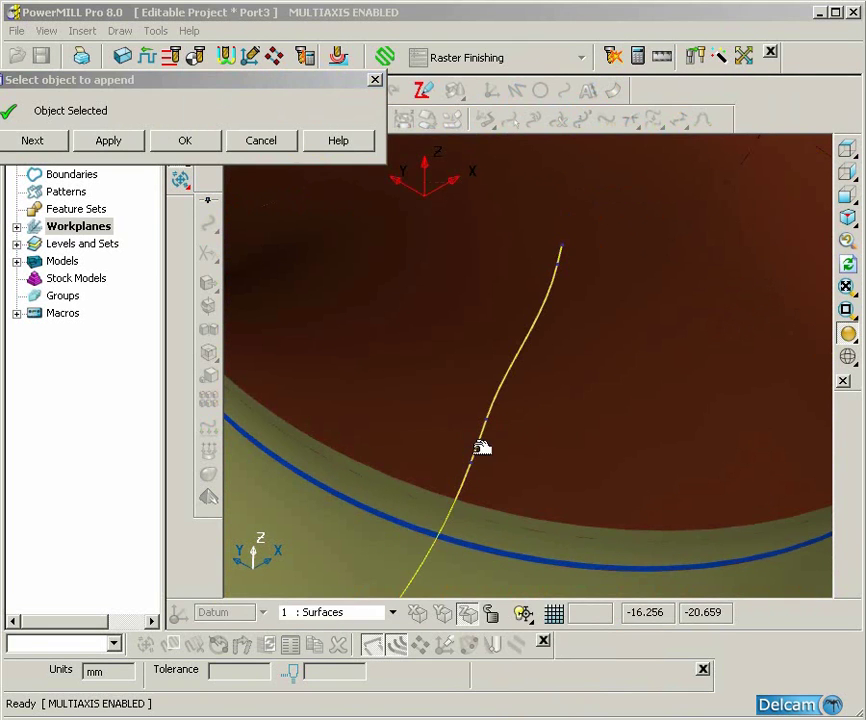
click(207, 144)
Isolate the joined centreline curve and free its tangent magnitudes before and after the points to smooth it.
ctrl+middle_drag(460, 318, 502, 376)
key(ctrl+k)
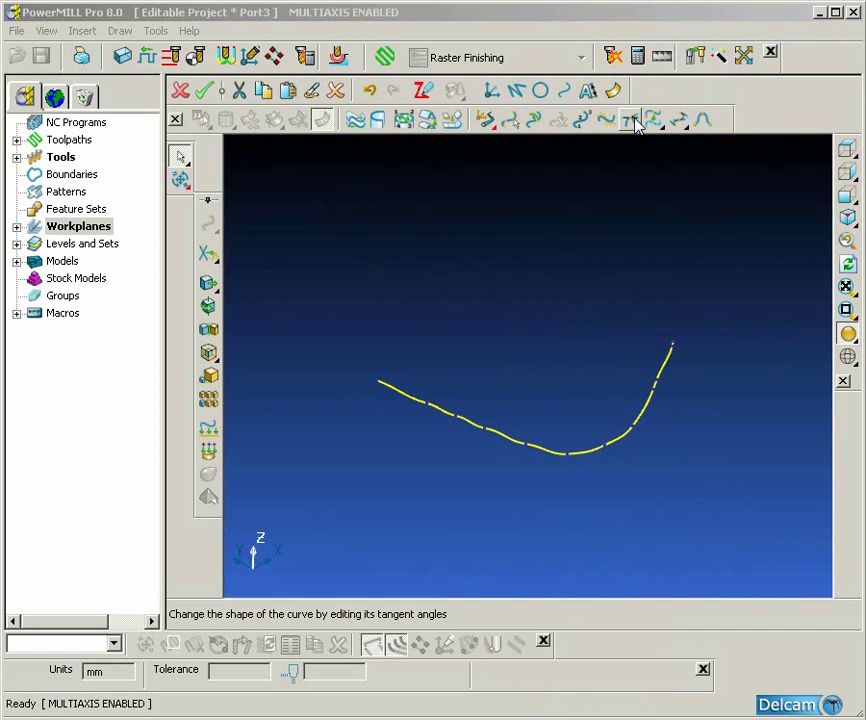
drag(636, 124, 628, 145)
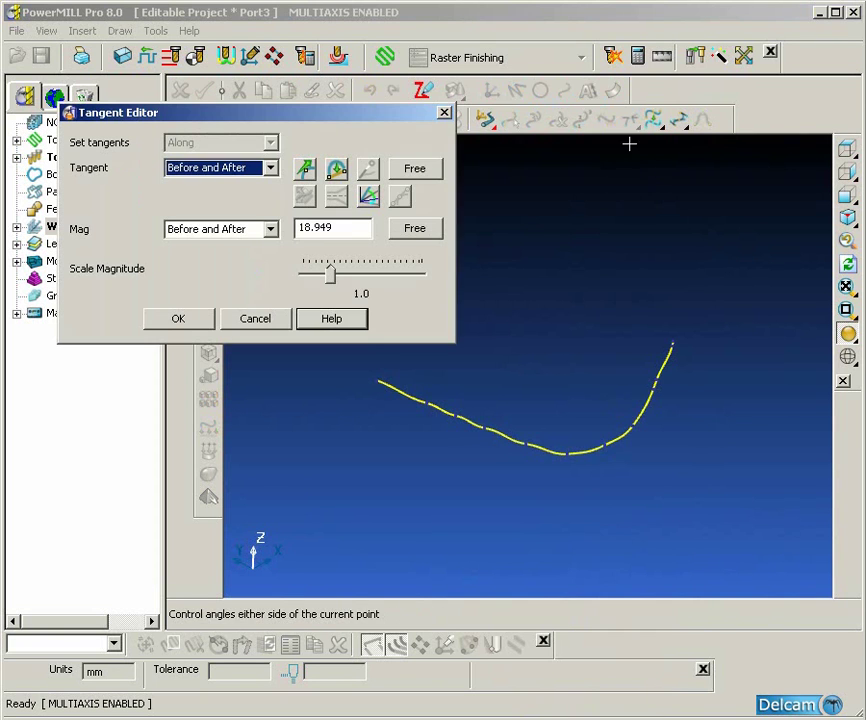
click(416, 230)
click(189, 320)
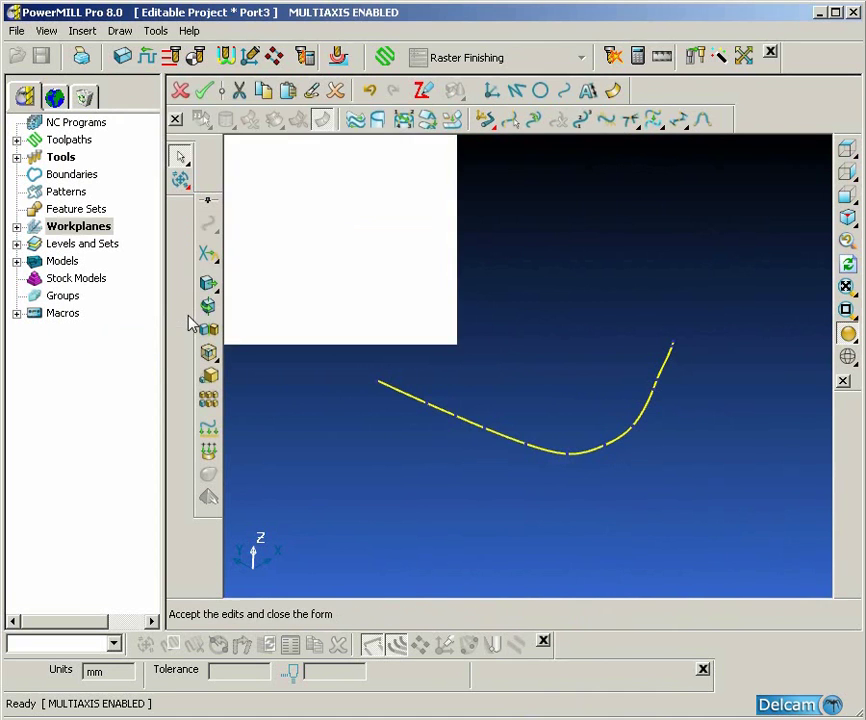
Repoint the joined curve from point 1 to point 12 with fewer points, previewing the result.
click(655, 122)
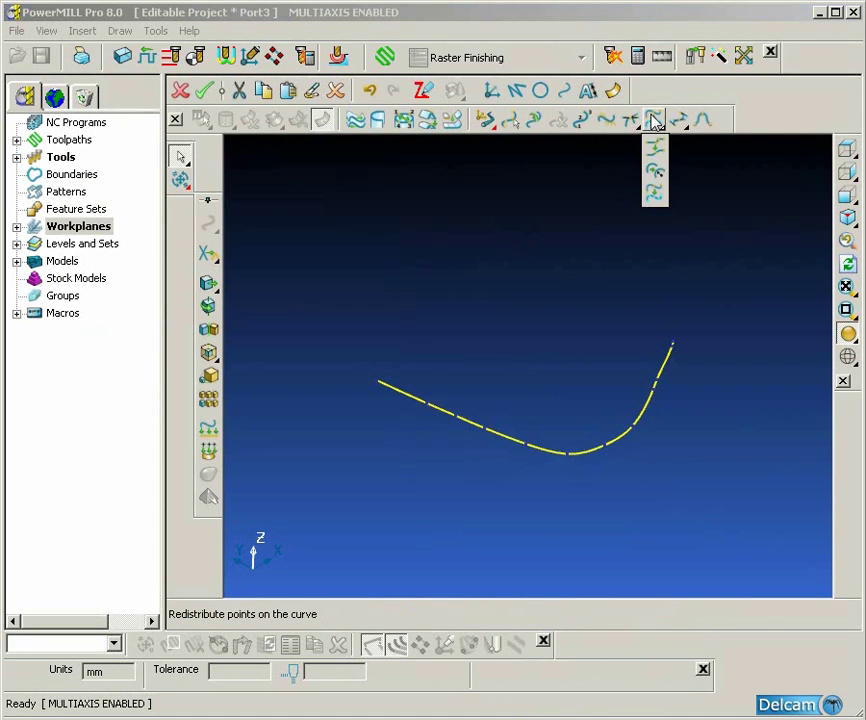
click(656, 190)
click(325, 155)
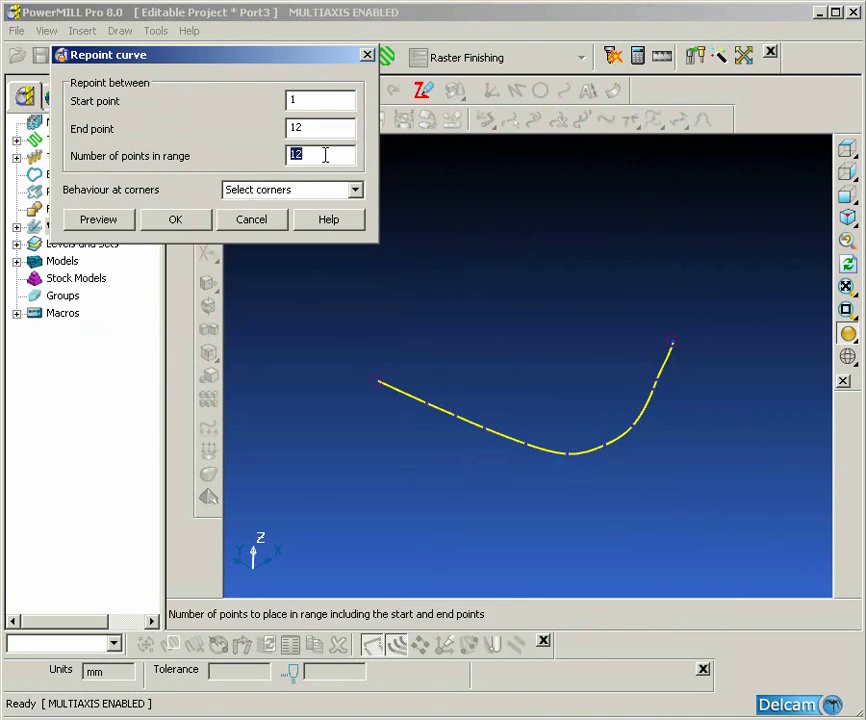
click(115, 222)
click(178, 223)
Restore the blanked port surfaces, reselect them, and accept the surface modelling changes to return to the machining project.
shift+middle_drag(456, 309, 468, 311)
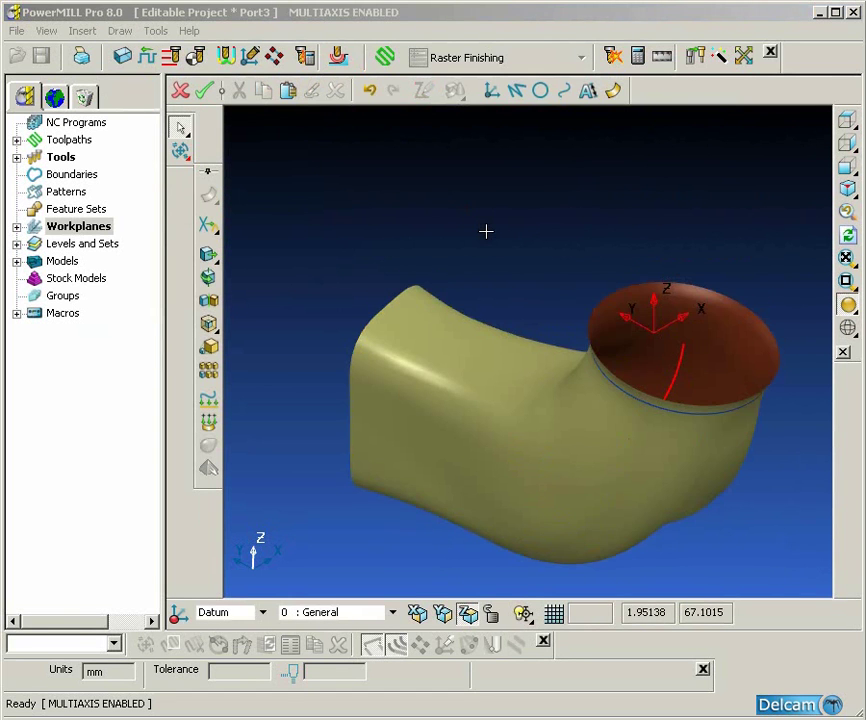
drag(319, 207, 691, 470)
ctrl+middle_drag(693, 490, 698, 475)
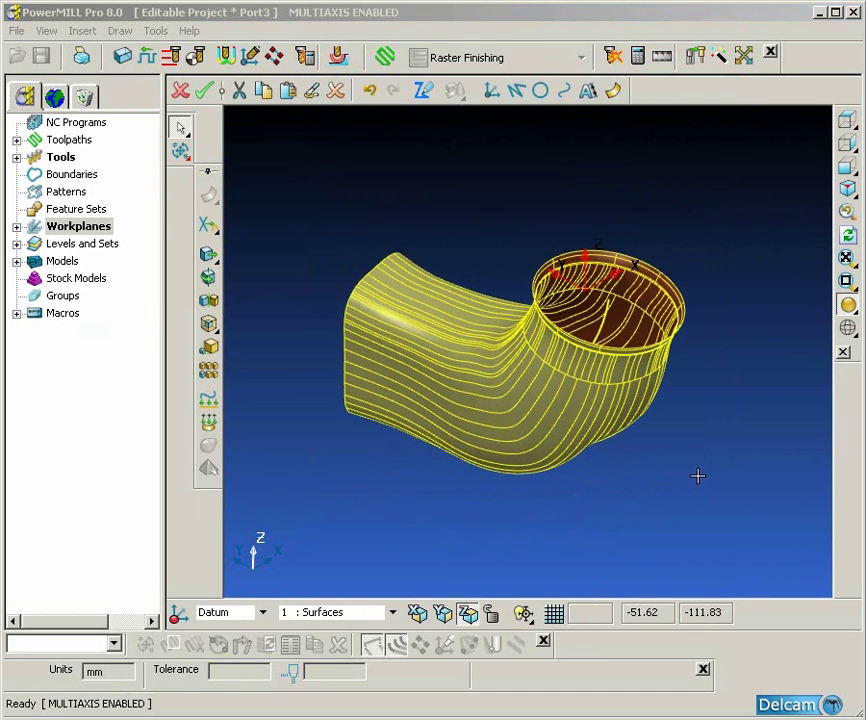
click(207, 92)
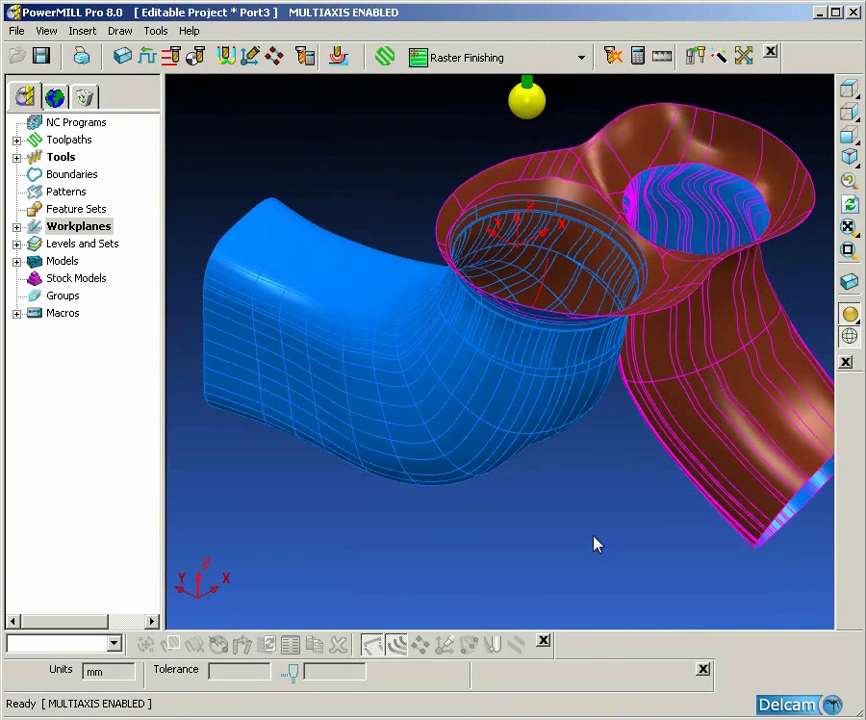
Show the model as unshaded wireframe and select the centreline curve inside the port.
scroll(594, 537, up, 2)
scroll(593, 518, down, 1)
middle_drag(590, 518, 585, 456)
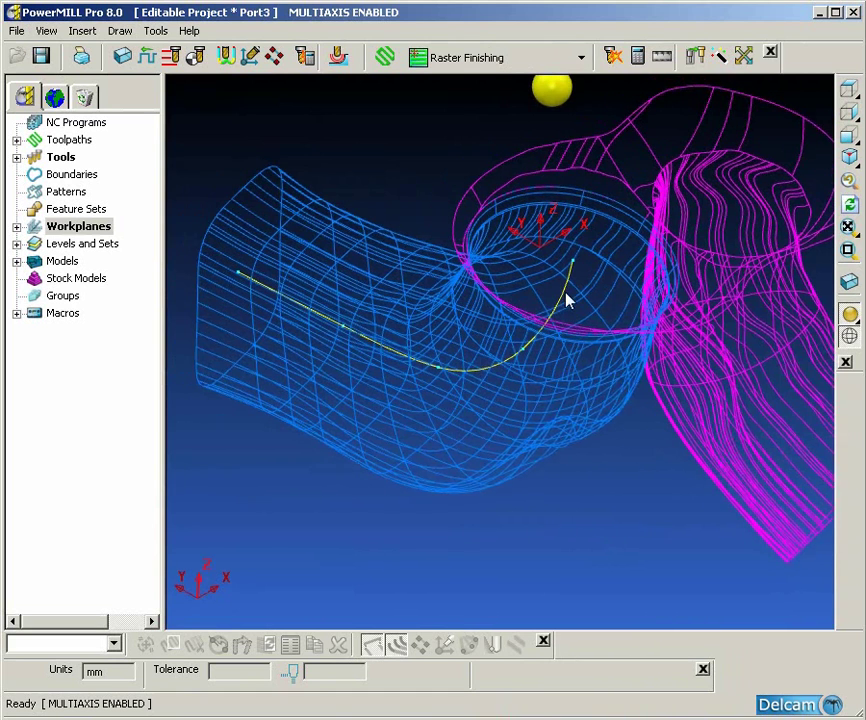
Create a new pattern and rename it CentreLine1.
right_click(60, 191)
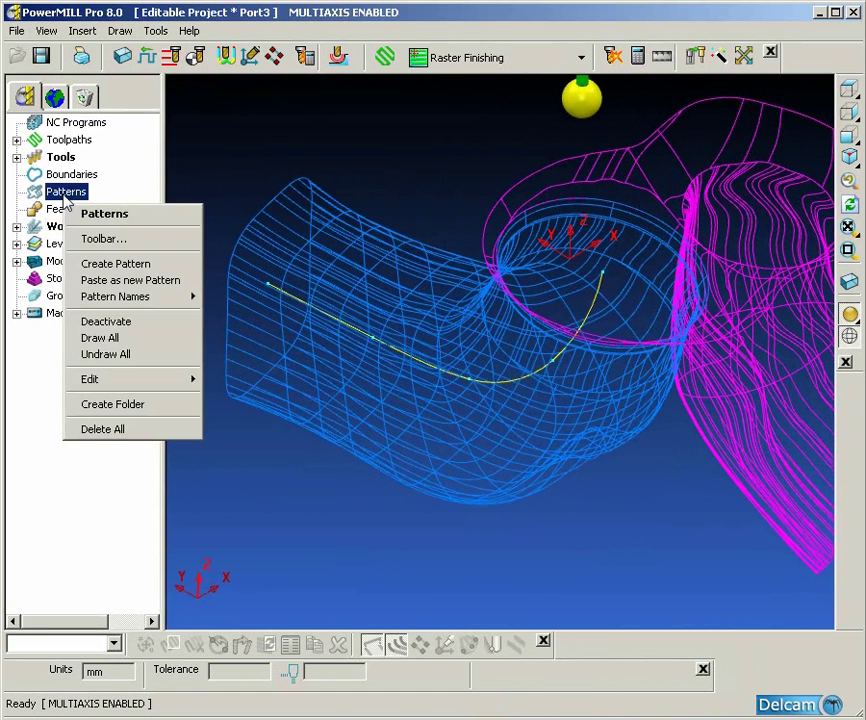
click(112, 264)
click(16, 191)
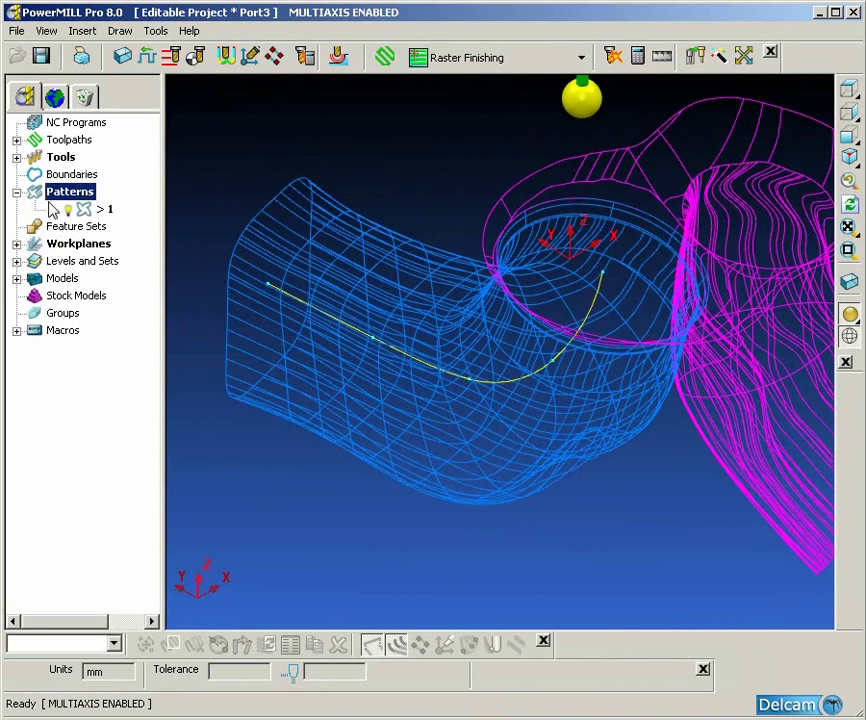
click(100, 209)
click(100, 209)
text(CentreLine)
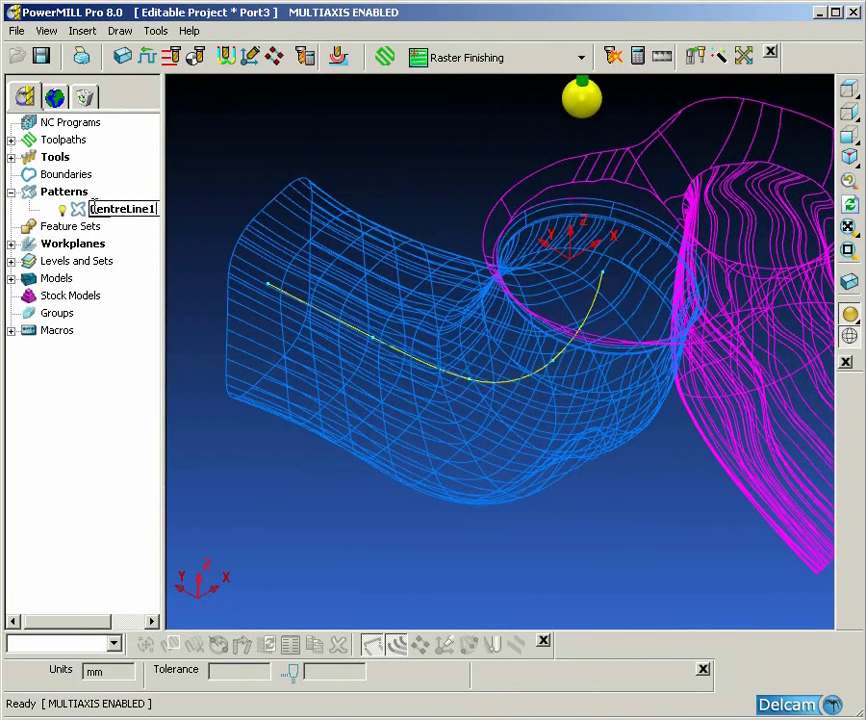
key(Return)
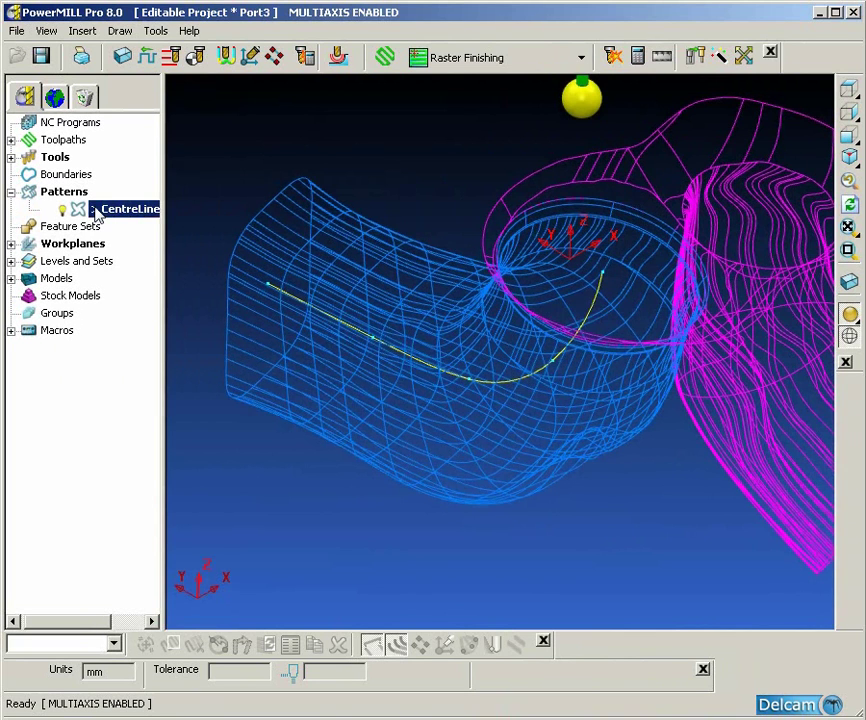
Insert the selected centreline curve from the model into pattern CentreLine1 and return the port model to plain shading.
right_click(112, 214)
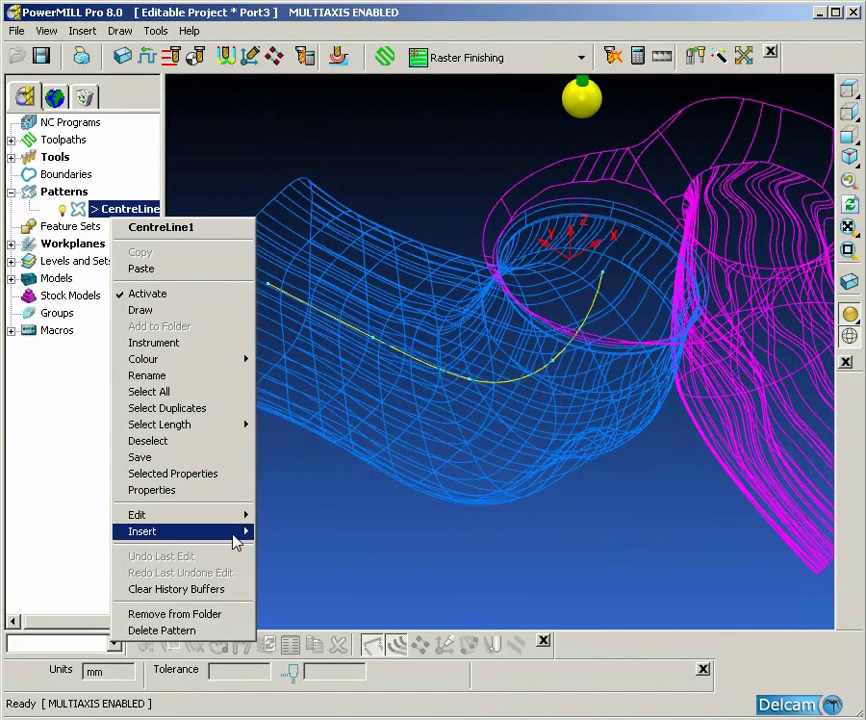
mouse_move(236, 533)
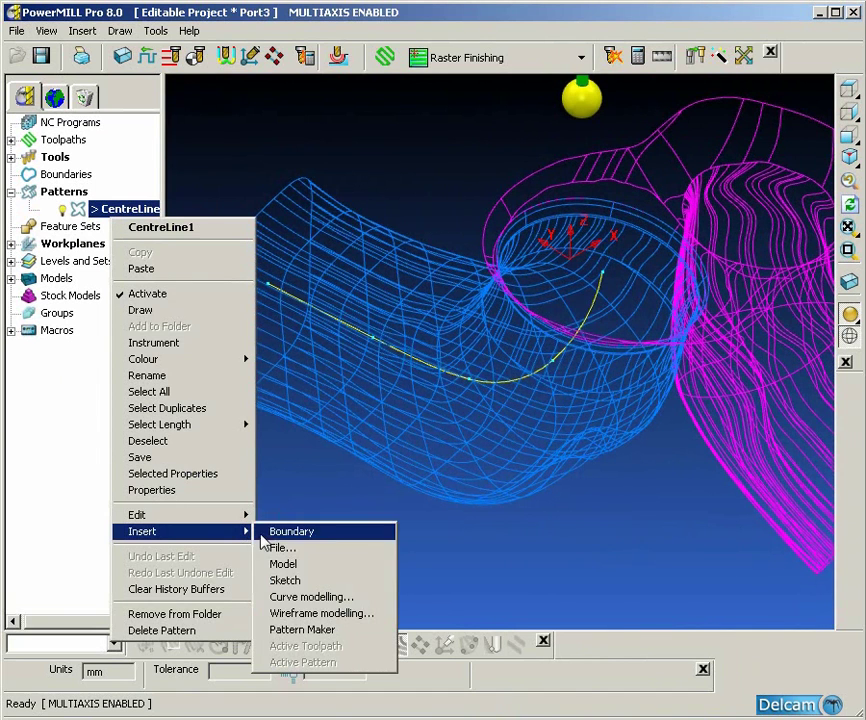
click(318, 566)
click(316, 546)
ctrl+middle_drag(322, 518, 312, 534)
click(849, 336)
mouse_move(617, 447)
shift+middle_down()
mouse_move(603, 454)
mouse_move(230, 238)
mouse_move(485, 415)
shift+middle_up()
Open the settings of the PortMachining1 toolpath and reveal the centreline in the wireframe port beside the form.
click(11, 141)
click(108, 158)
right_click(104, 158)
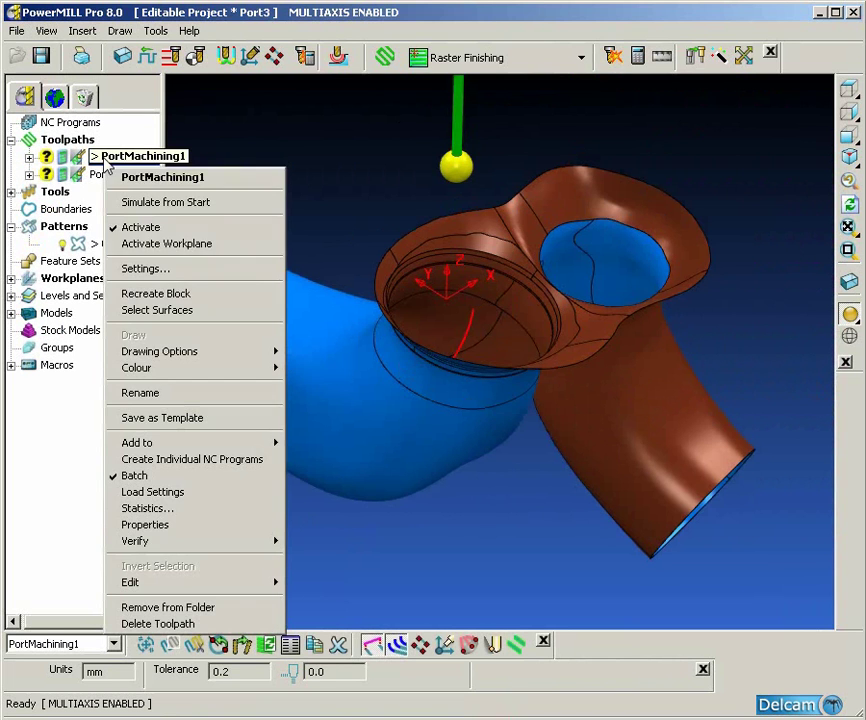
click(157, 270)
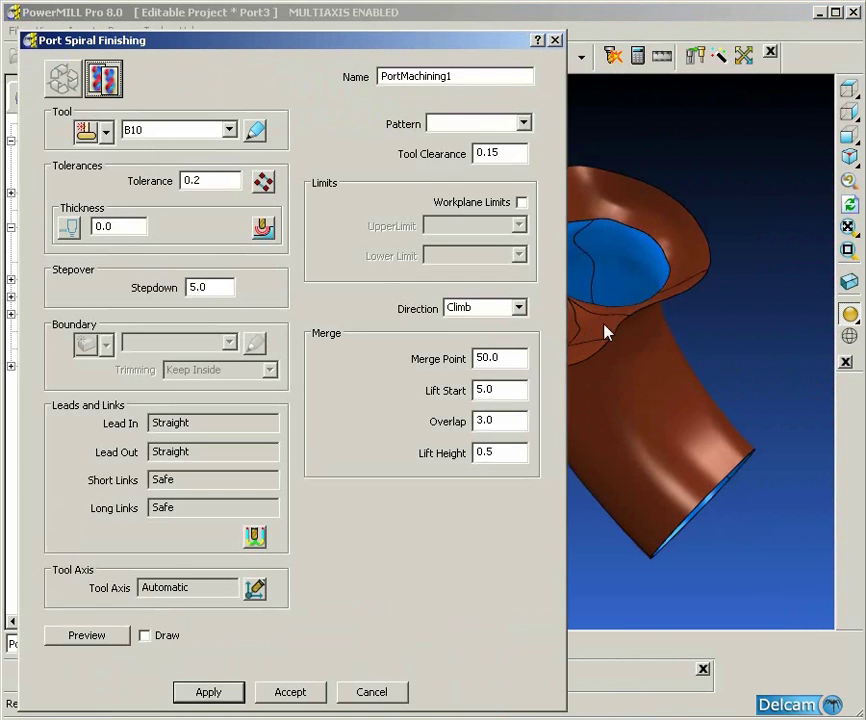
shift+middle_drag(608, 326, 734, 342)
scroll(628, 362, down, 2)
shift+middle_drag(628, 362, 679, 361)
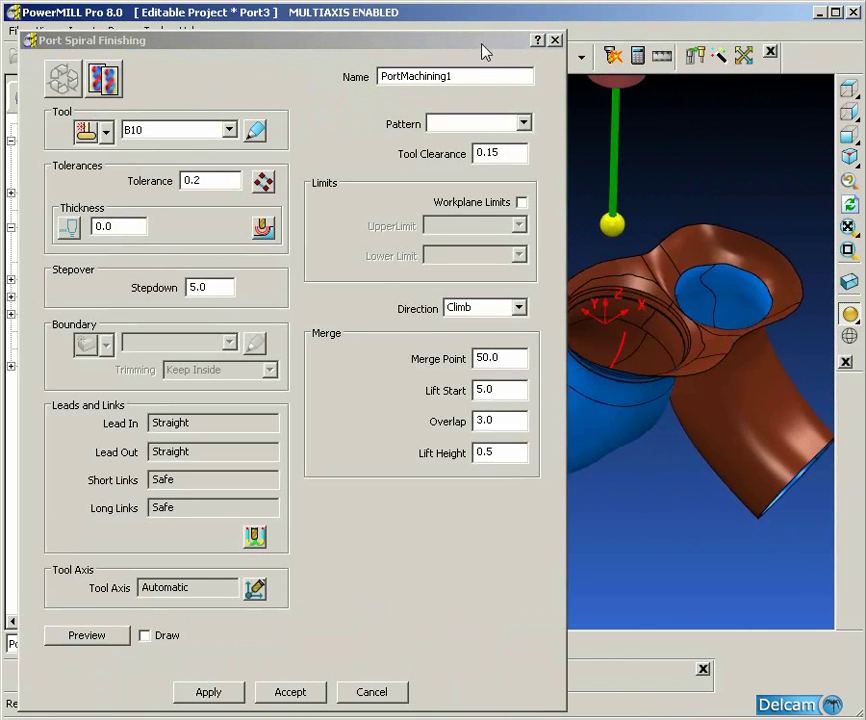
drag(468, 41, 447, 41)
middle_drag(710, 226, 735, 322)
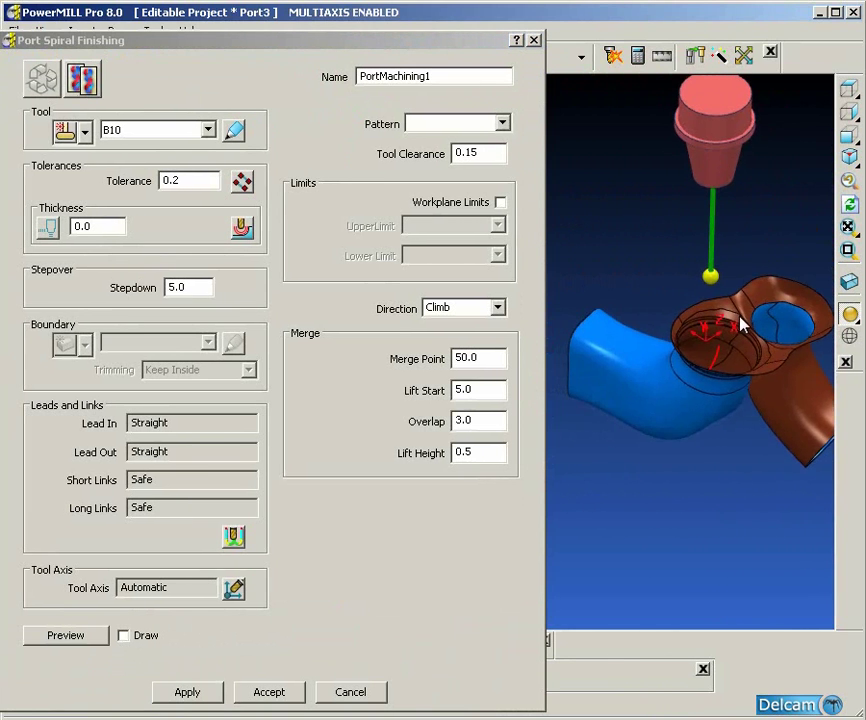
click(849, 336)
middle_drag(760, 380, 690, 398)
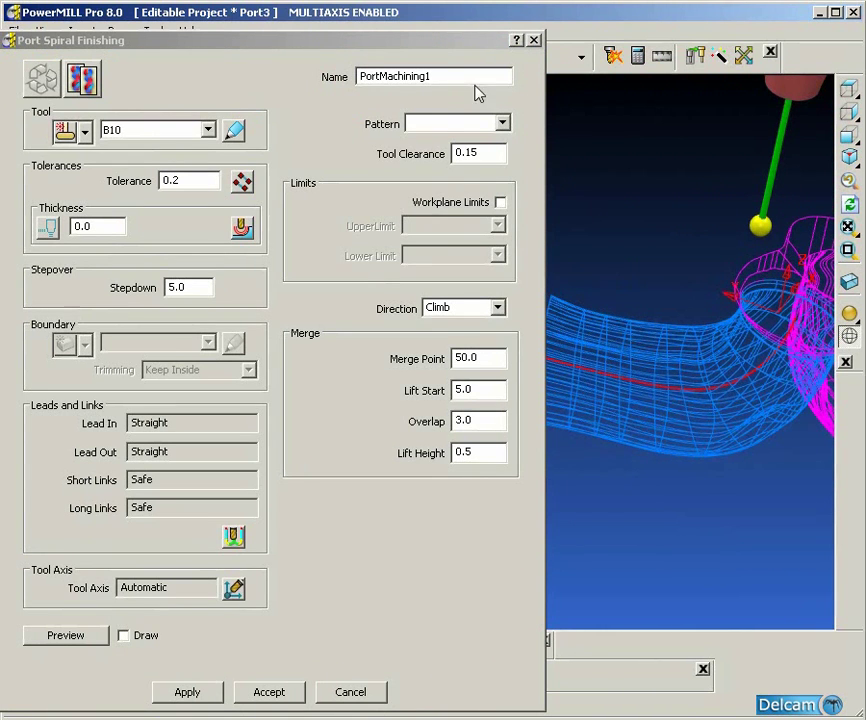
Assign pattern CentreLine1 to the port spiral finishing toolpath, calculate it and close its settings.
click(502, 123)
click(481, 159)
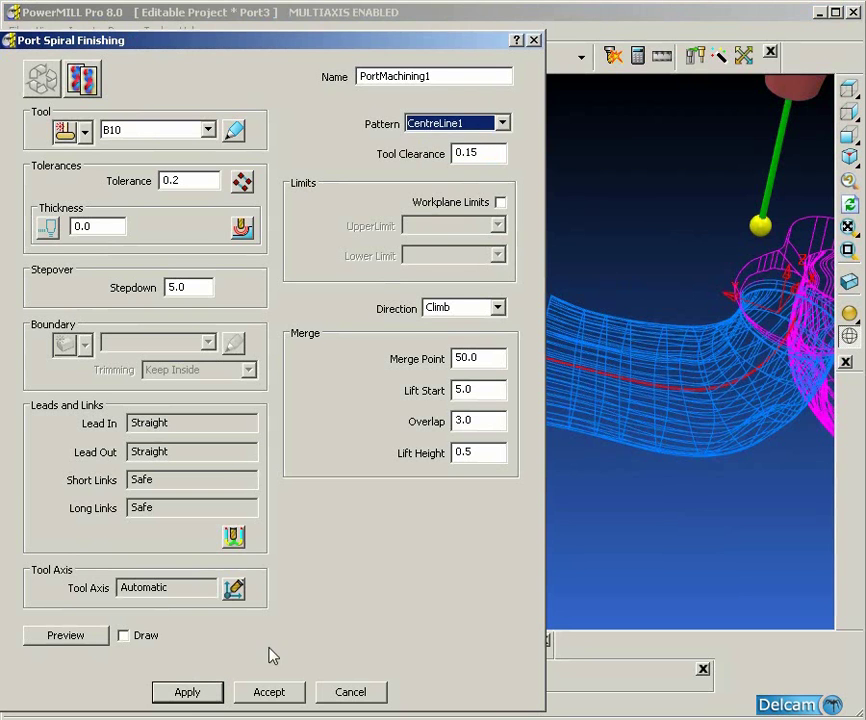
click(182, 692)
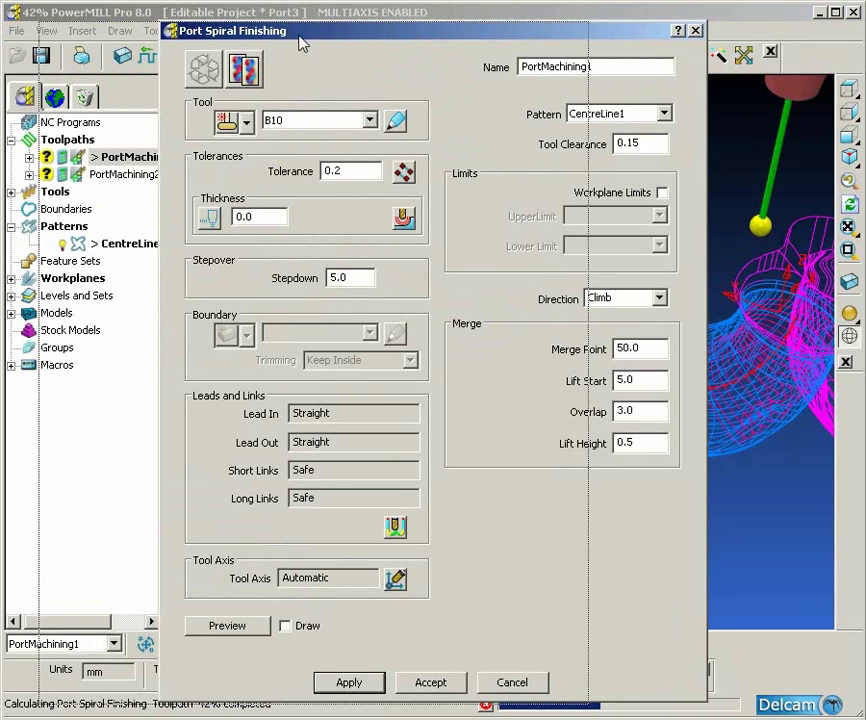
drag(360, 33, 298, 35)
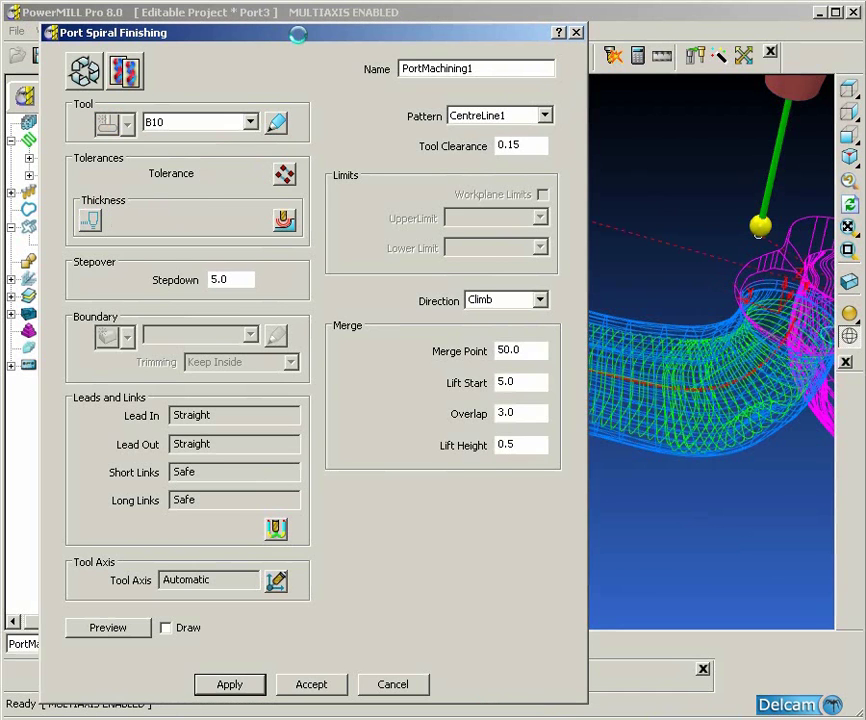
click(404, 686)
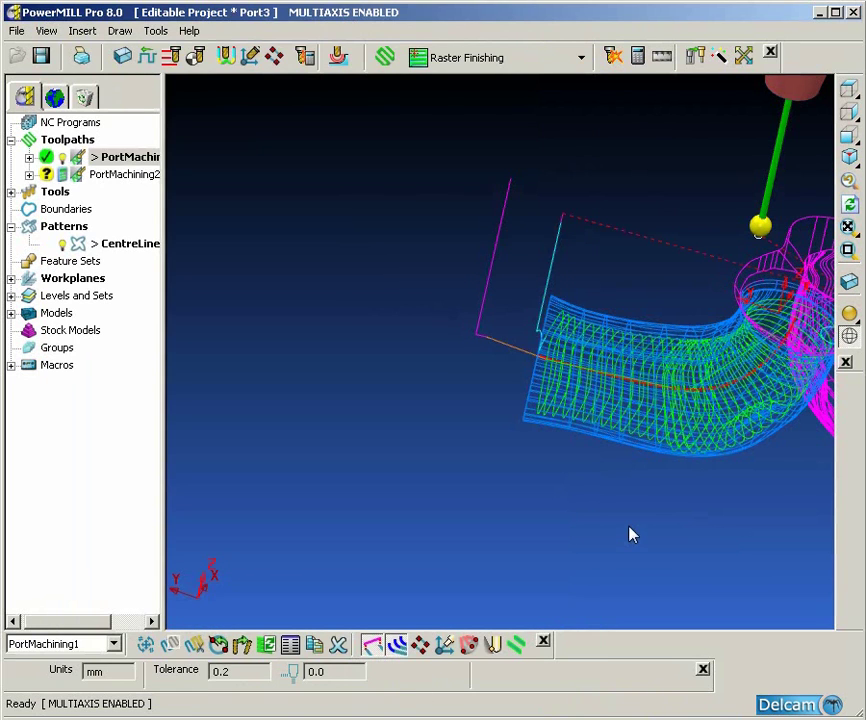
Shade the model in an isometric view and simulate the PortMachining1 toolpath from the start.
click(849, 313)
click(849, 336)
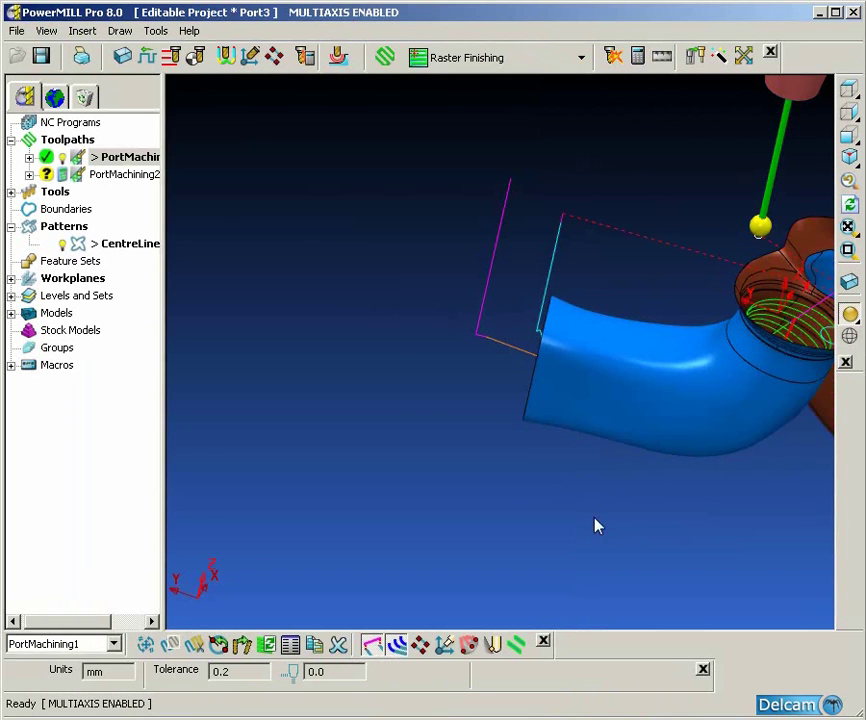
key(ctrl+1)
shift+middle_drag(574, 530, 603, 439)
scroll(605, 465, up, 4)
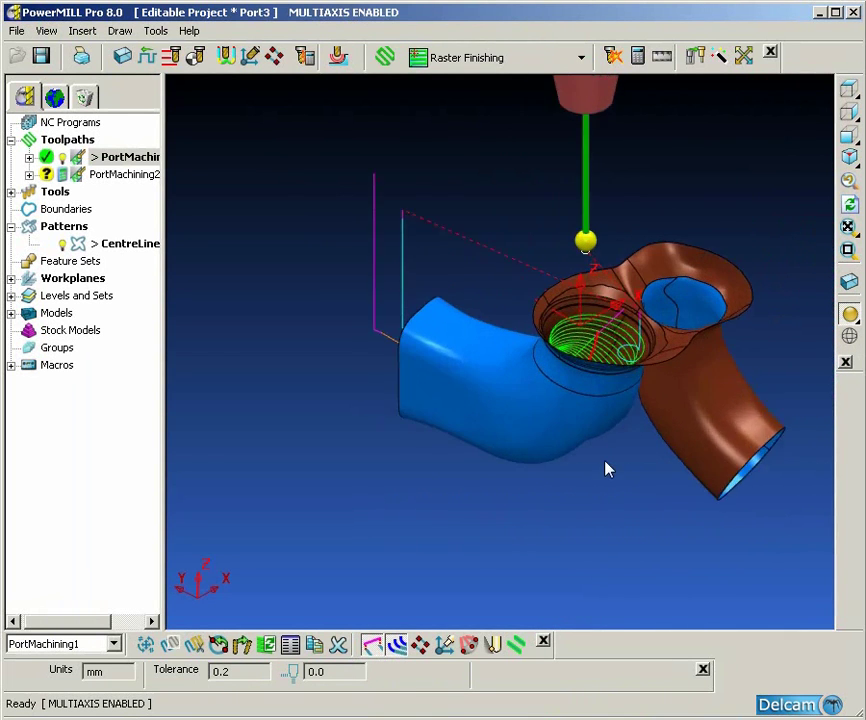
scroll(605, 462, up, 2)
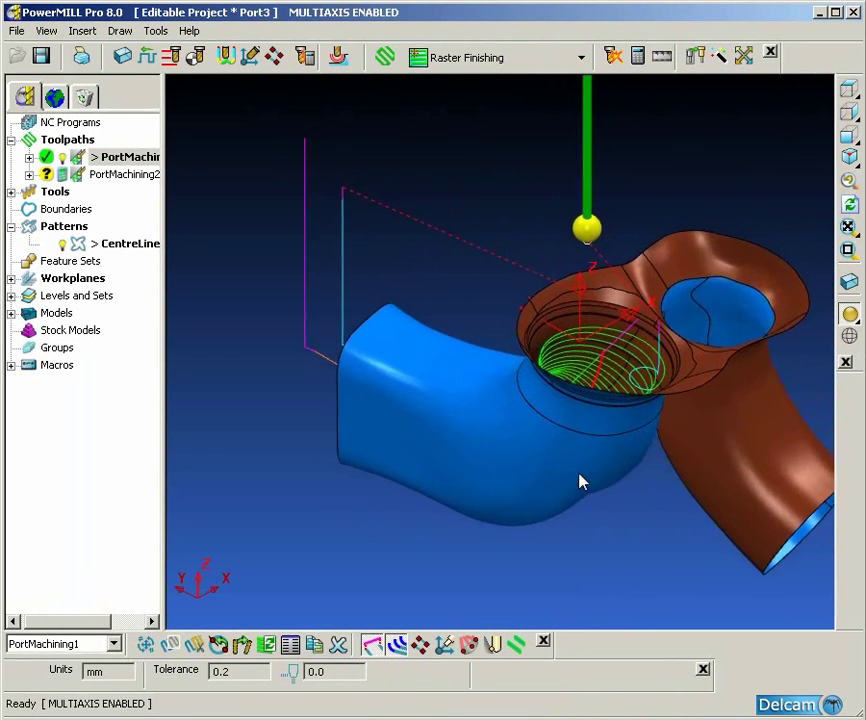
right_click(128, 156)
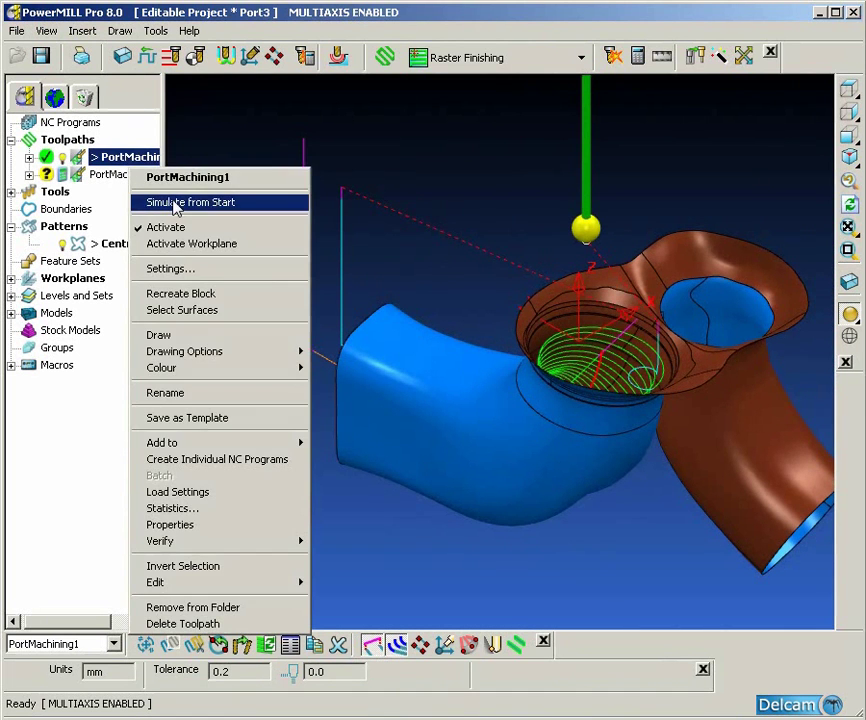
click(175, 203)
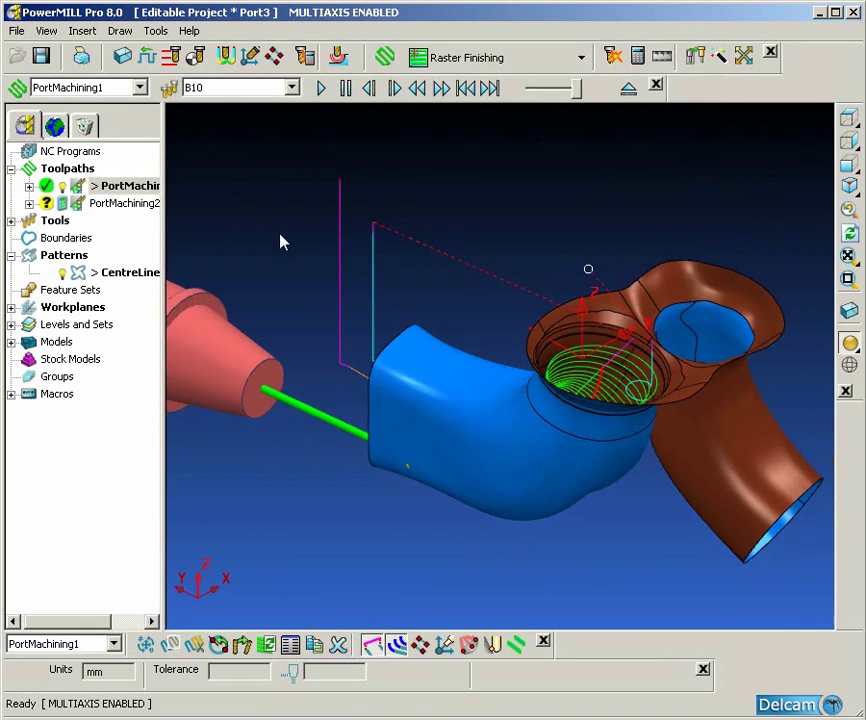
Deactivate and hide the PortMachining1 toolpath, and open the second port's selected surfaces for surface modelling.
double_click(80, 189)
shift+middle_drag(545, 330, 404, 299)
scroll(607, 400, up, 4)
mouse_move(612, 405)
middle_down()
mouse_move(572, 294)
mouse_move(607, 306)
mouse_move(586, 257)
middle_up()
right_click(586, 256)
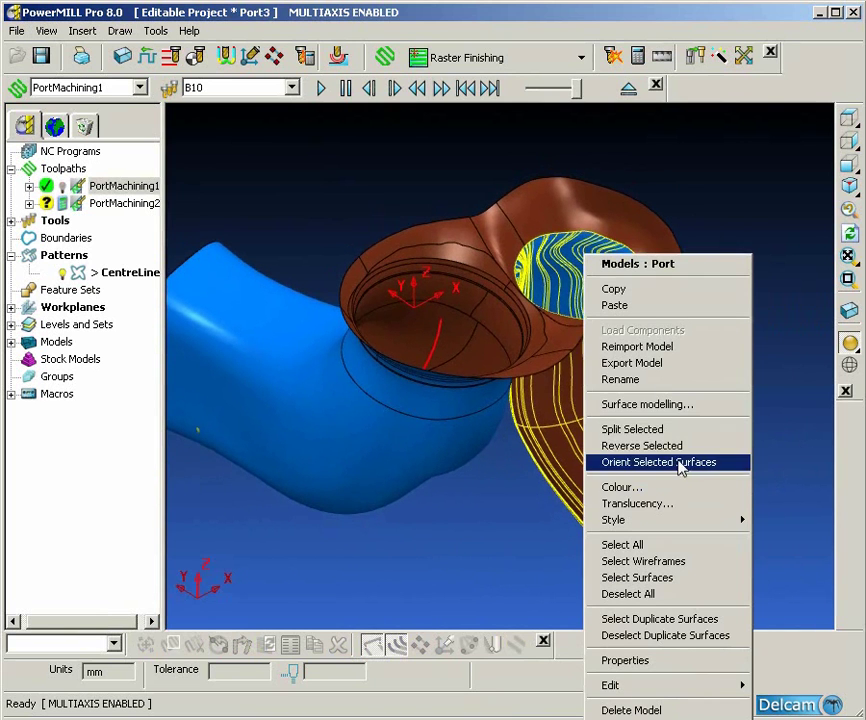
click(665, 405)
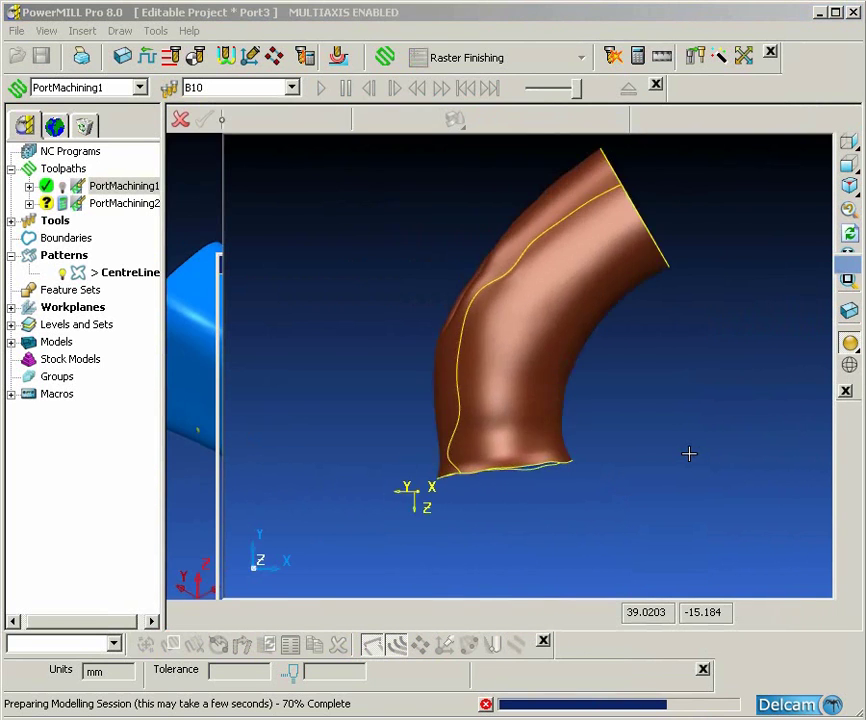
click(726, 374)
shift+middle_drag(726, 374, 706, 380)
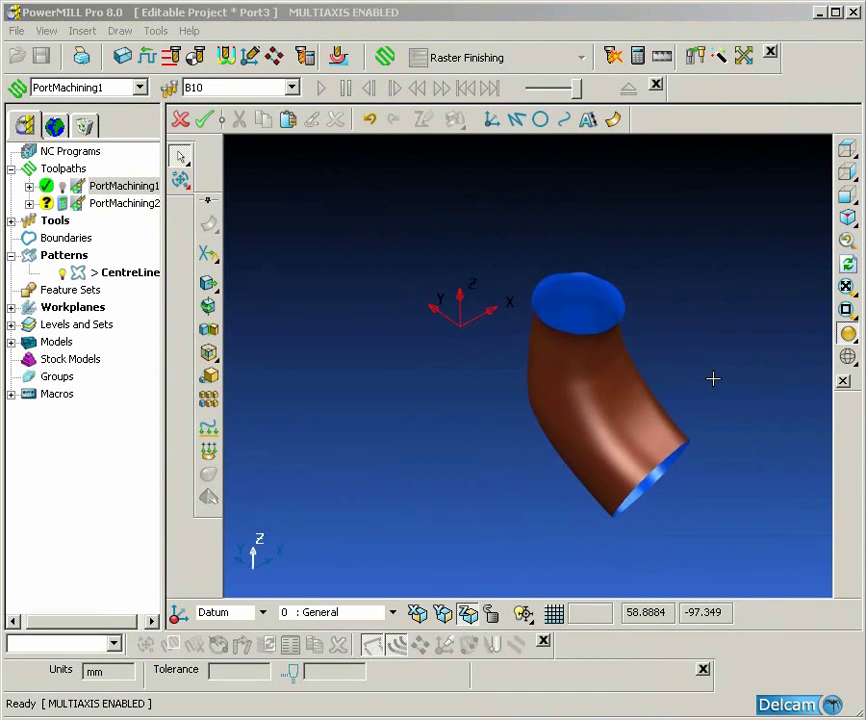
Create a workplane just outside the port opening at about X 49, Y 9 and rotate it to align with the port.
key(ctrl+5)
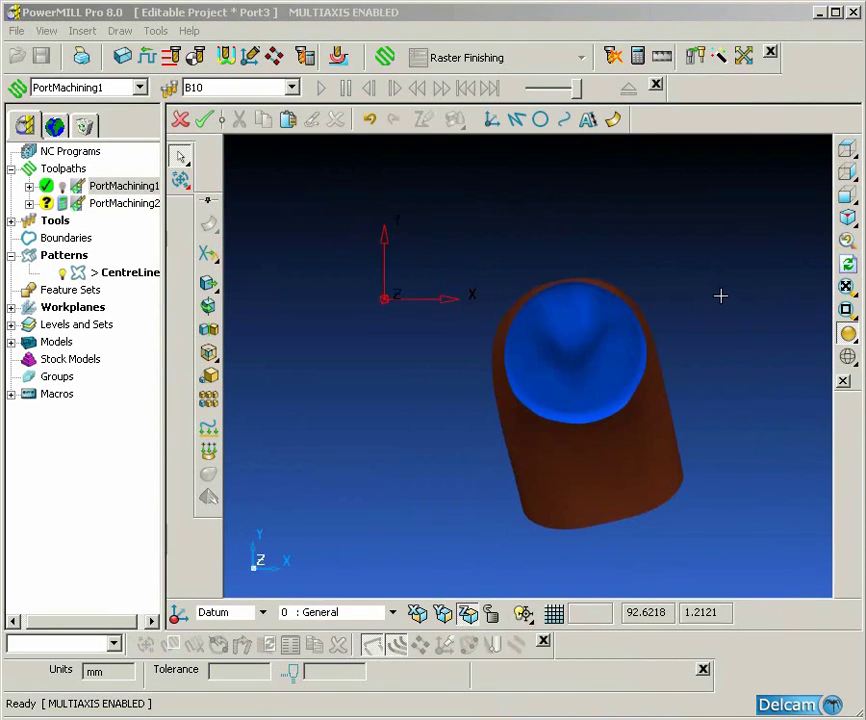
click(491, 120)
scroll(561, 235, up, 2)
shift+middle_drag(561, 235, 522, 185)
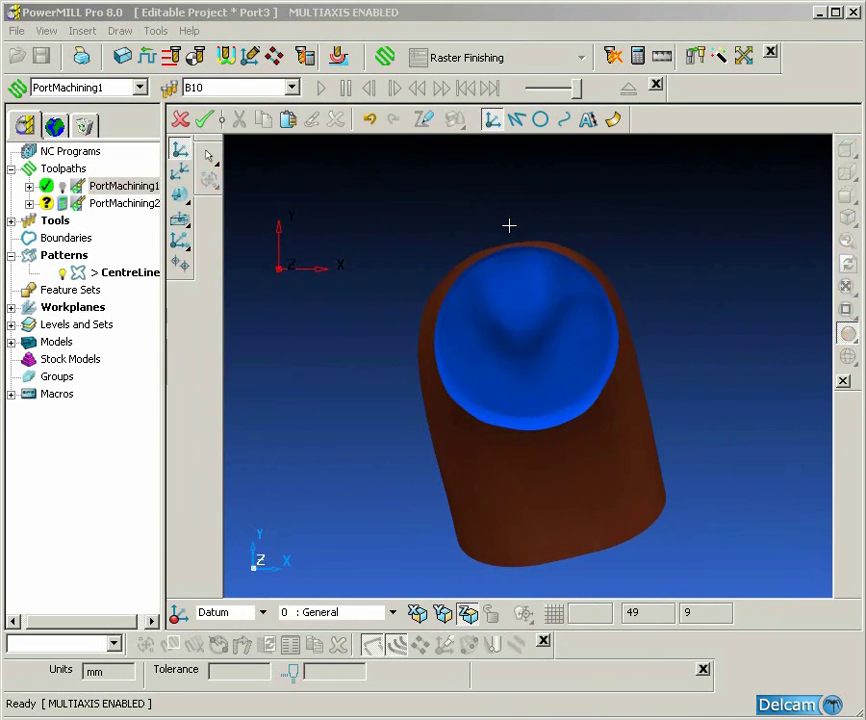
click(509, 226)
drag(513, 181, 505, 180)
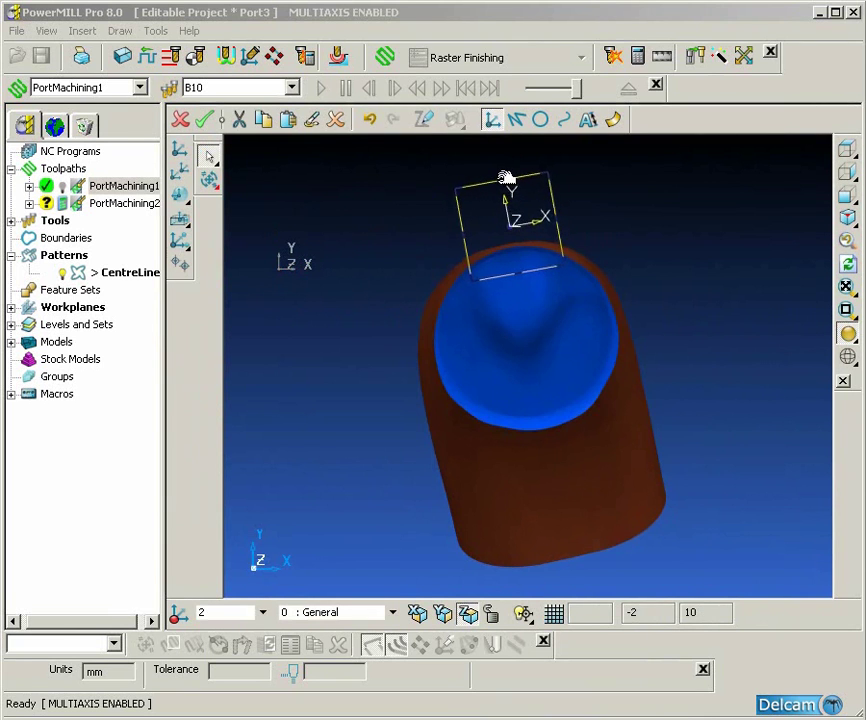
Select the port surfaces and cut one oblique composite curve through them along the workplane's YZ plane, at distance 0 and offset 0.
drag(667, 253, 545, 350)
shift+middle_drag(606, 347, 606, 353)
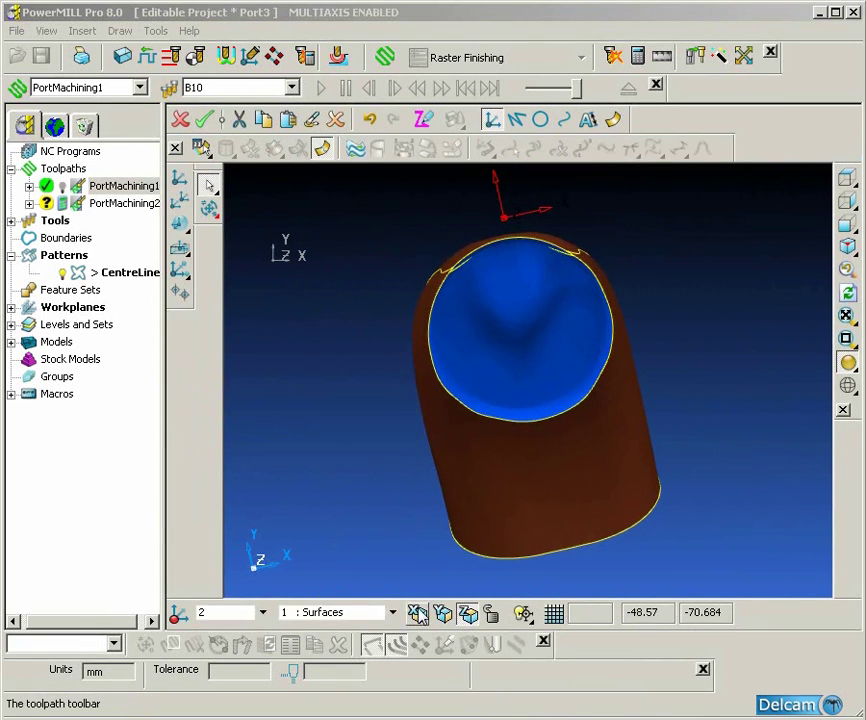
click(565, 119)
click(180, 264)
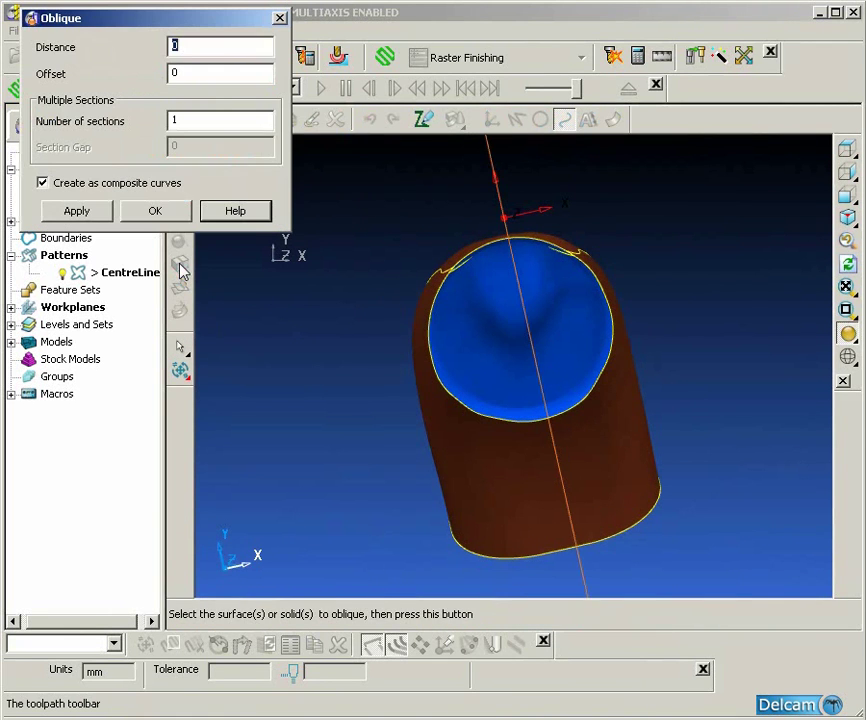
click(74, 212)
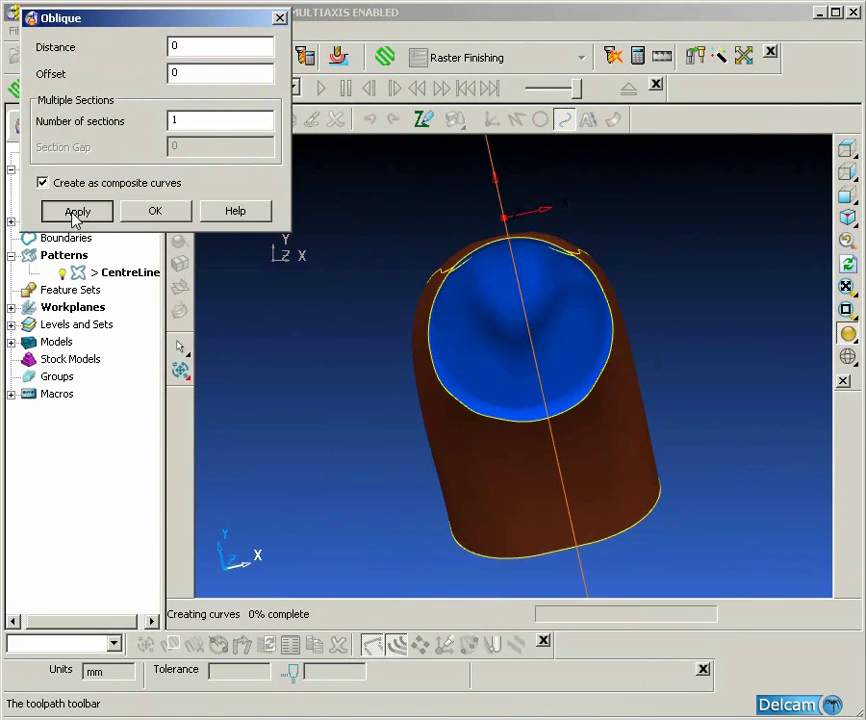
click(157, 212)
Select the two section curves on opposite sides of the port and blank everything else.
middle_drag(309, 280, 562, 395)
click(575, 398)
click(564, 387)
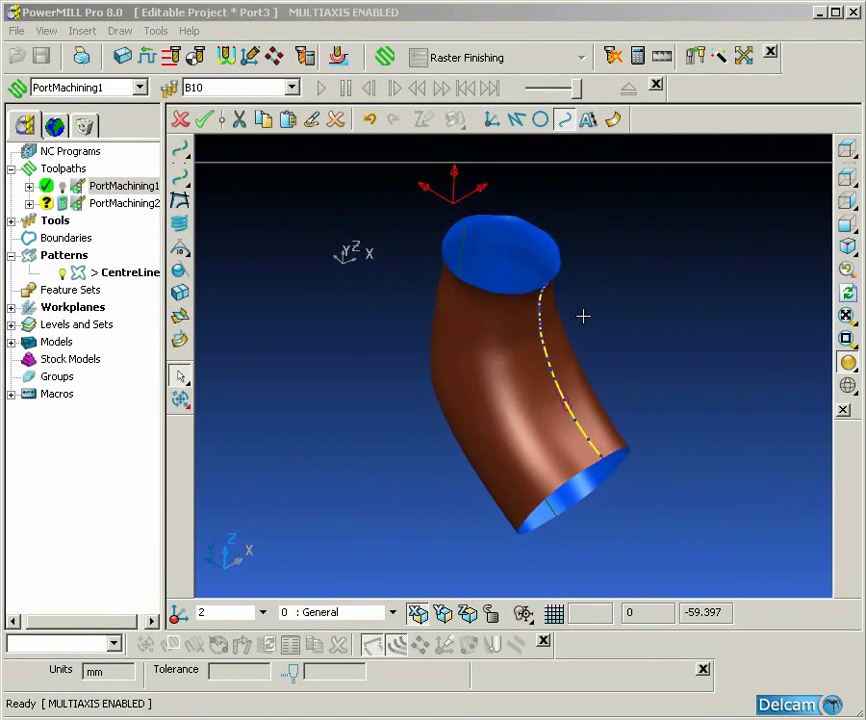
middle_drag(588, 321, 518, 336)
middle_drag(453, 284, 607, 410)
key(ctrl+k)
middle_drag(536, 376, 534, 324)
Create a smart surface spanning the two section curves.
click(615, 120)
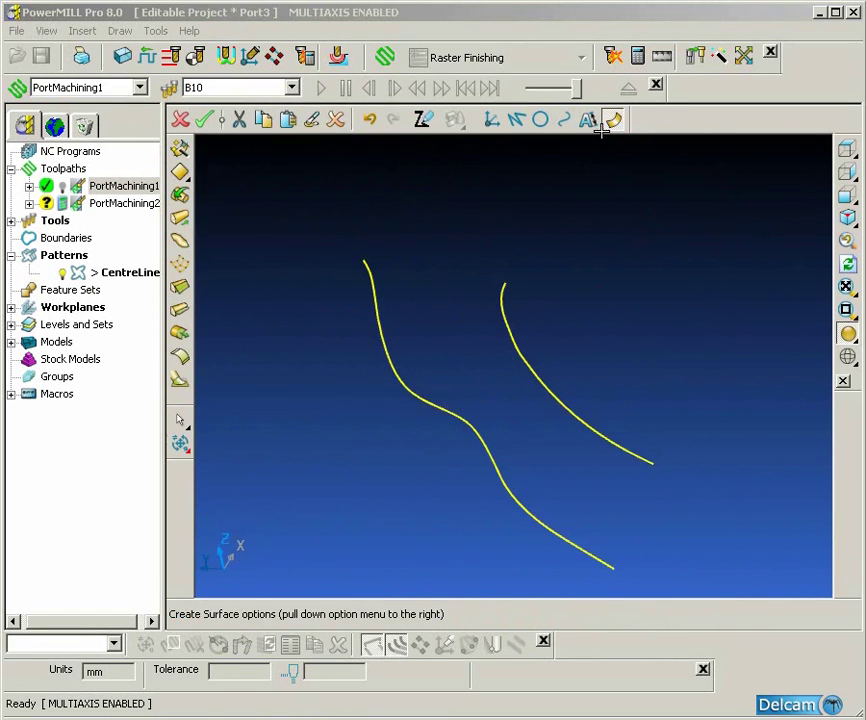
click(181, 148)
middle_drag(696, 275, 620, 350)
click(90, 254)
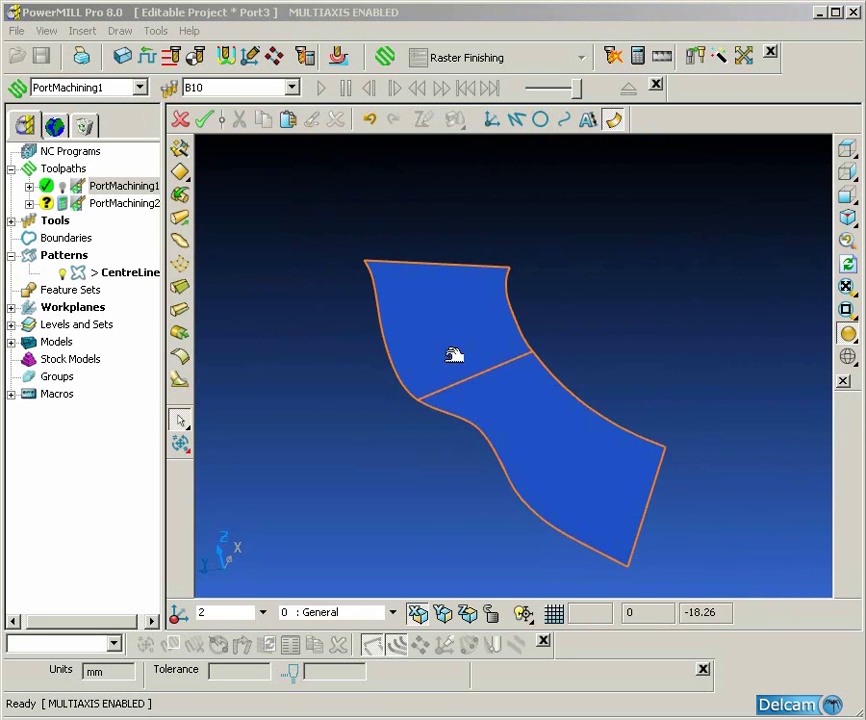
Add a lateral curve halfway across the new surface at parameter value 1.5.
click(638, 436)
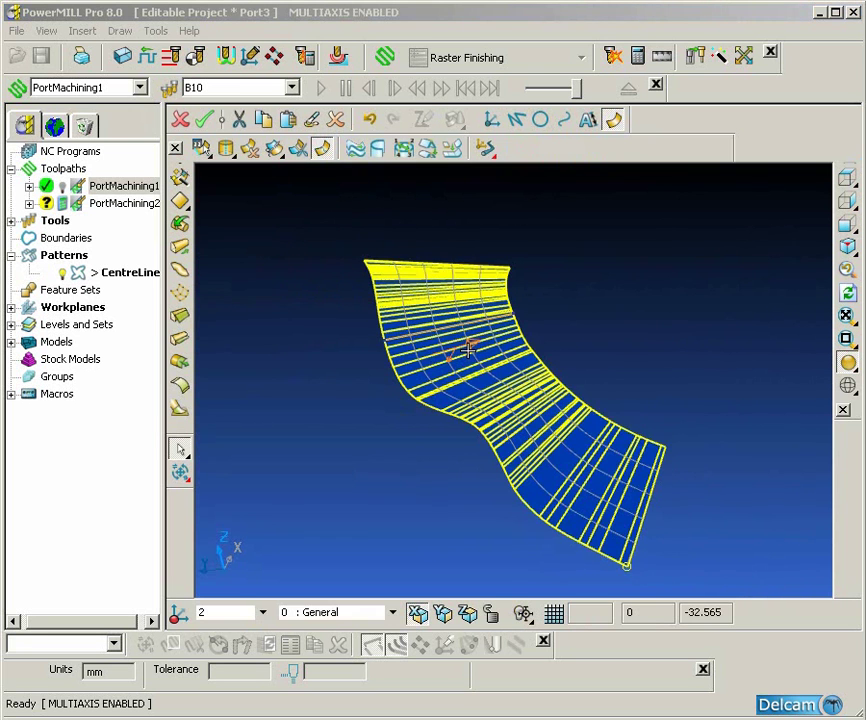
mouse_move(228, 152)
click(228, 178)
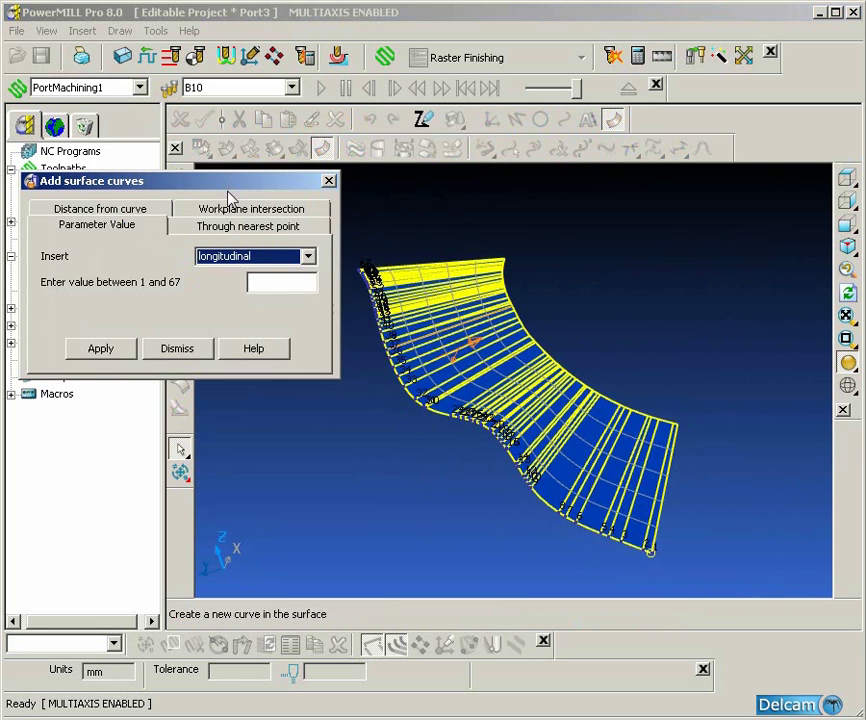
click(382, 244)
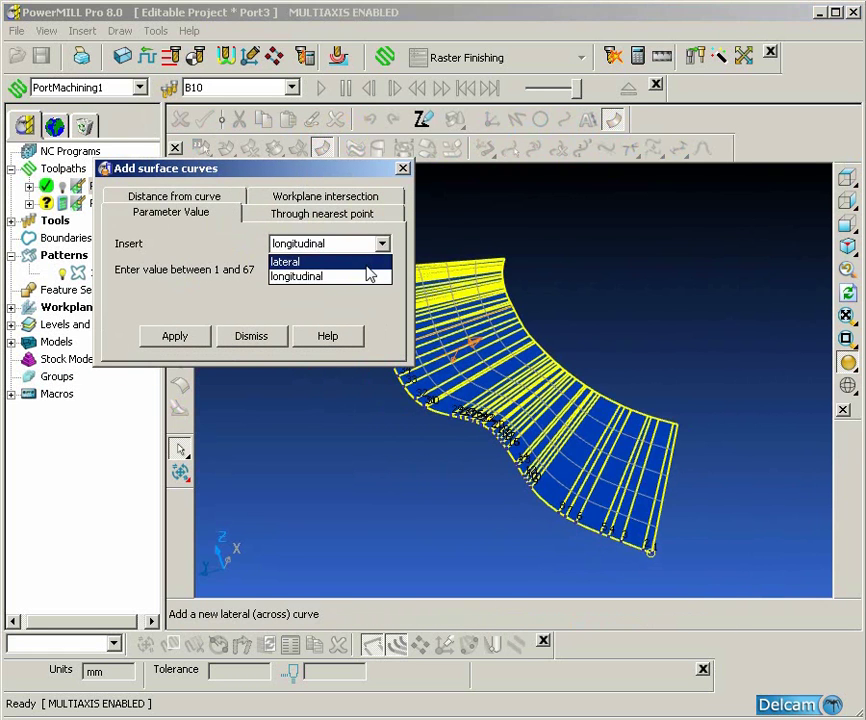
click(330, 259)
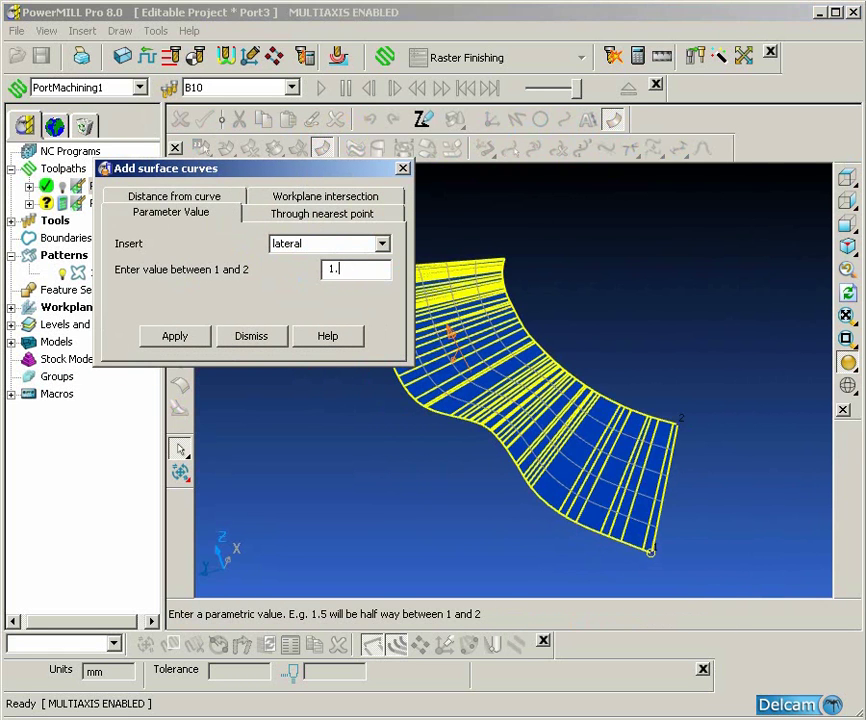
click(177, 339)
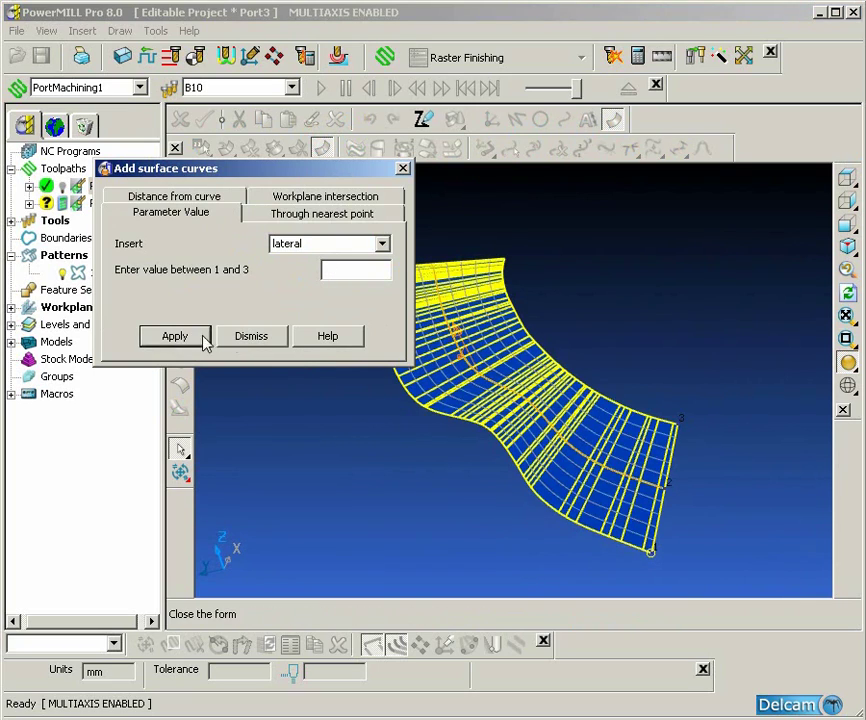
click(251, 337)
Convert the selected middle lateral of the smart surface to wireframe and delete the surface.
scroll(313, 371, up, 4)
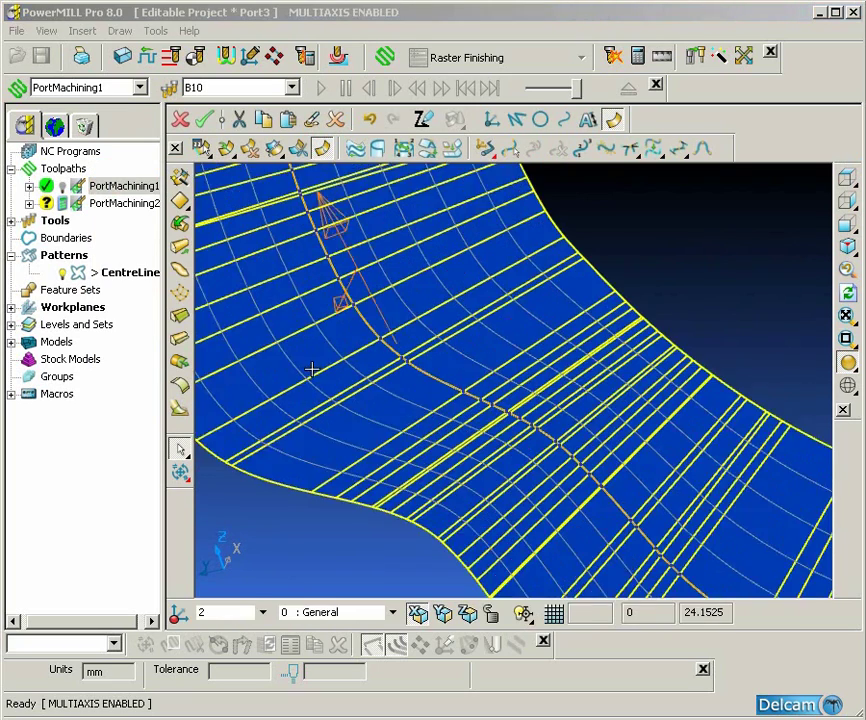
scroll(466, 348, up, 1)
right_click(462, 348)
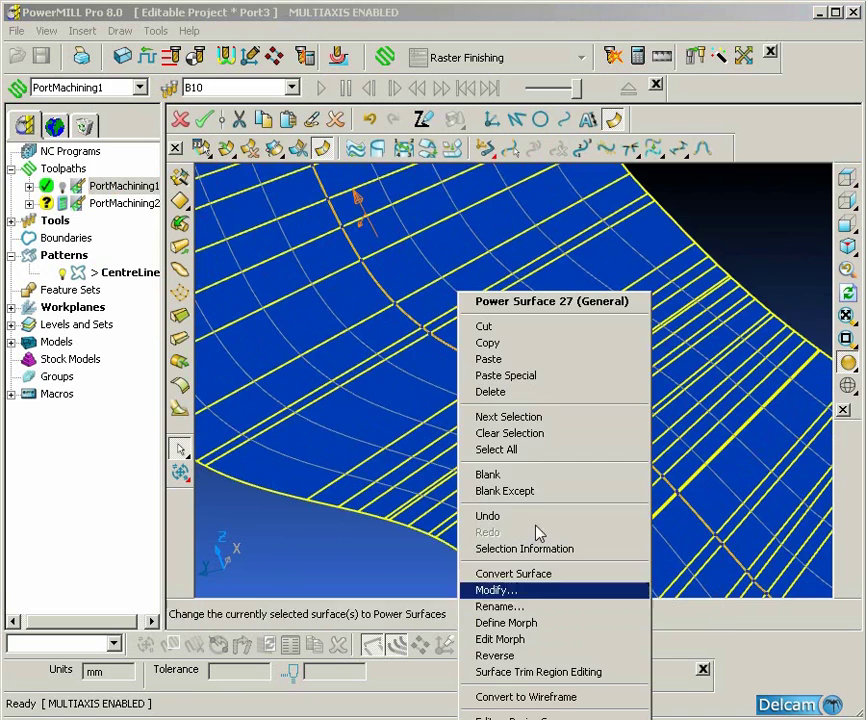
click(556, 700)
scroll(620, 375, down, 5)
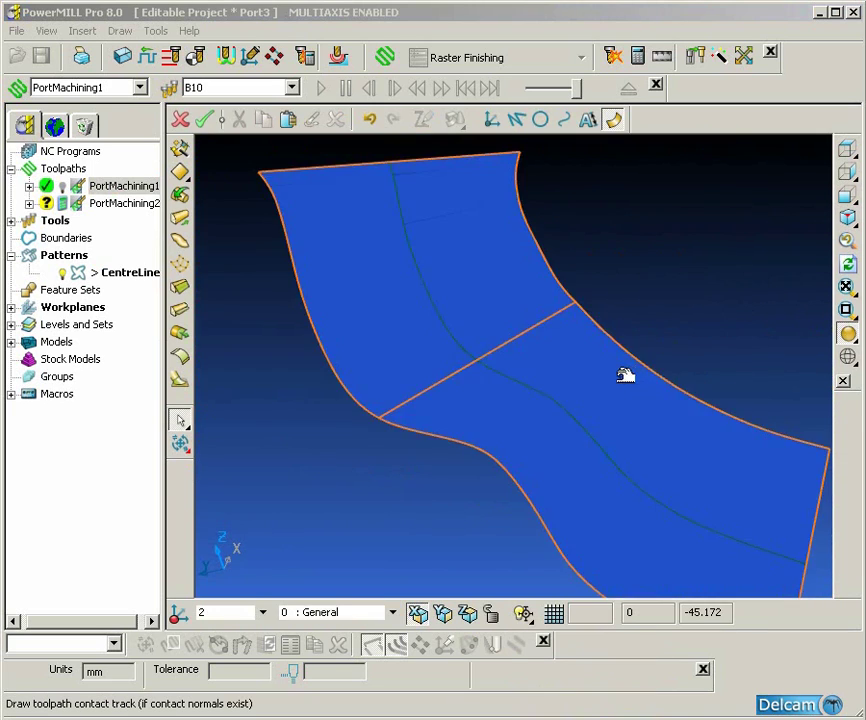
key(Delete)
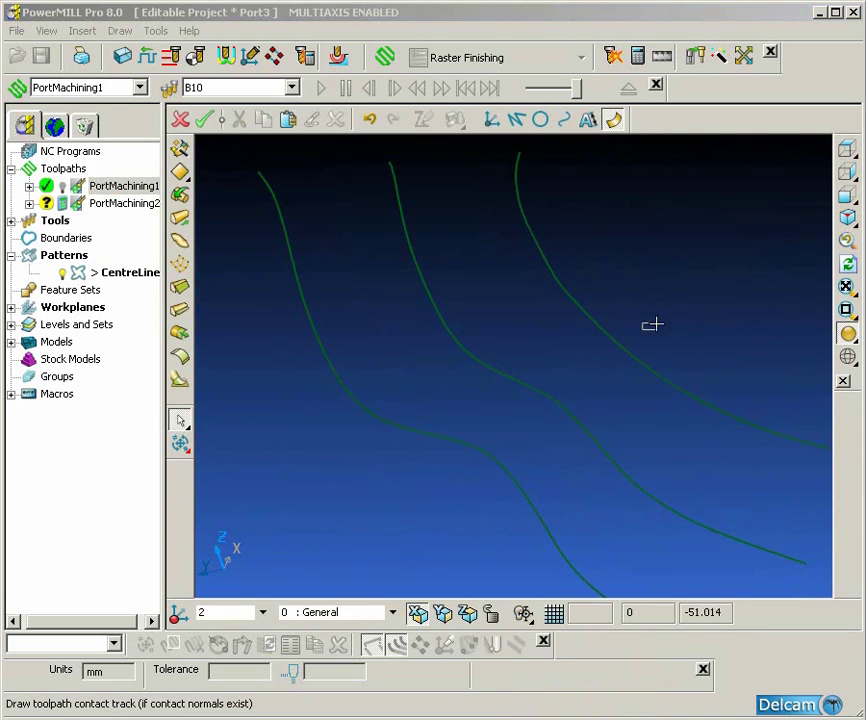
Delete the two outer section curves on opposite sides of the middle curve.
drag(659, 322, 602, 365)
drag(395, 408, 350, 456)
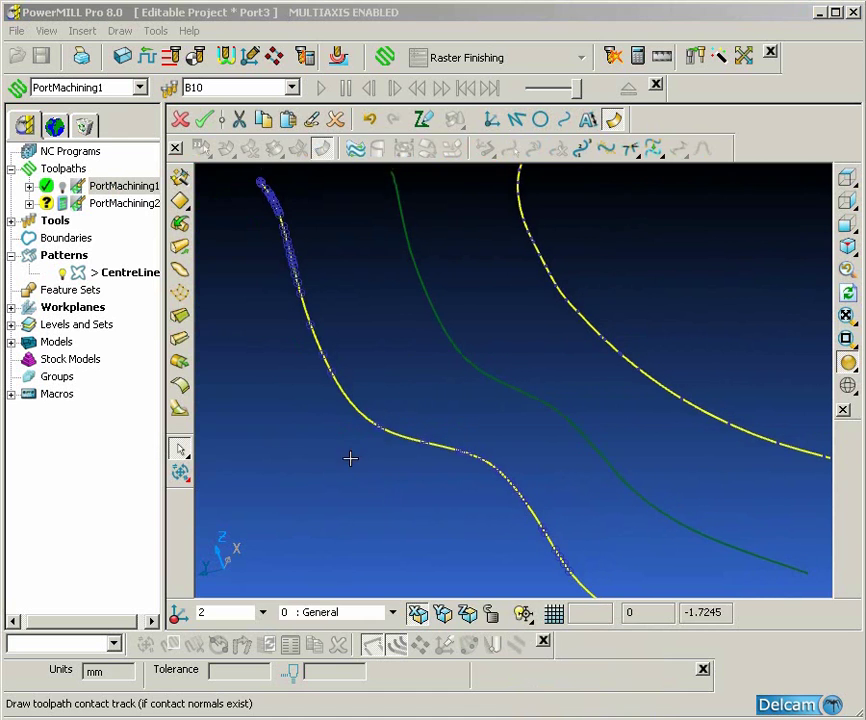
click(335, 119)
Repoint the remaining middle curve to 5 points along its full length.
drag(463, 402, 604, 337)
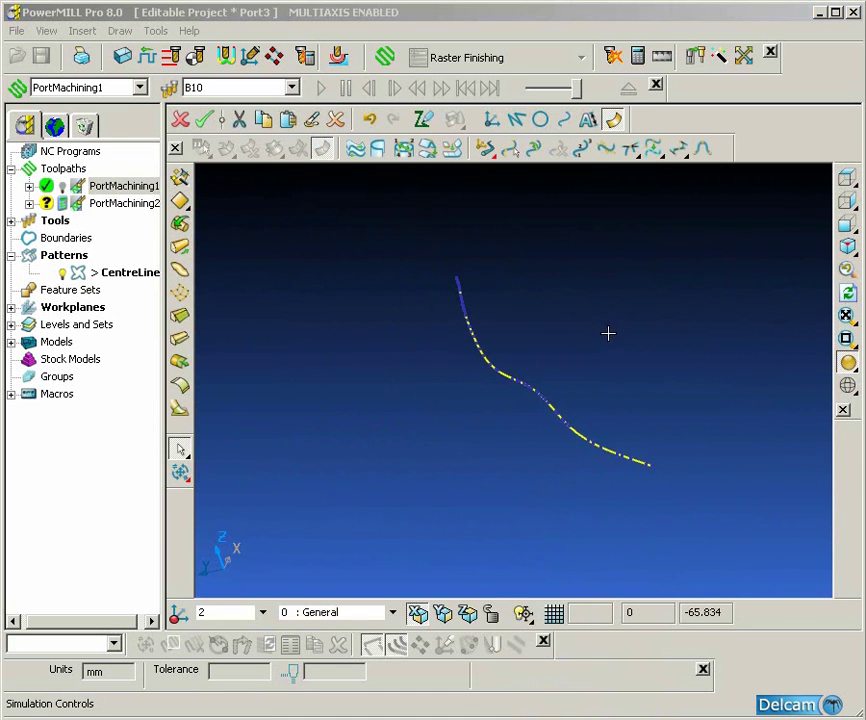
mouse_move(632, 155)
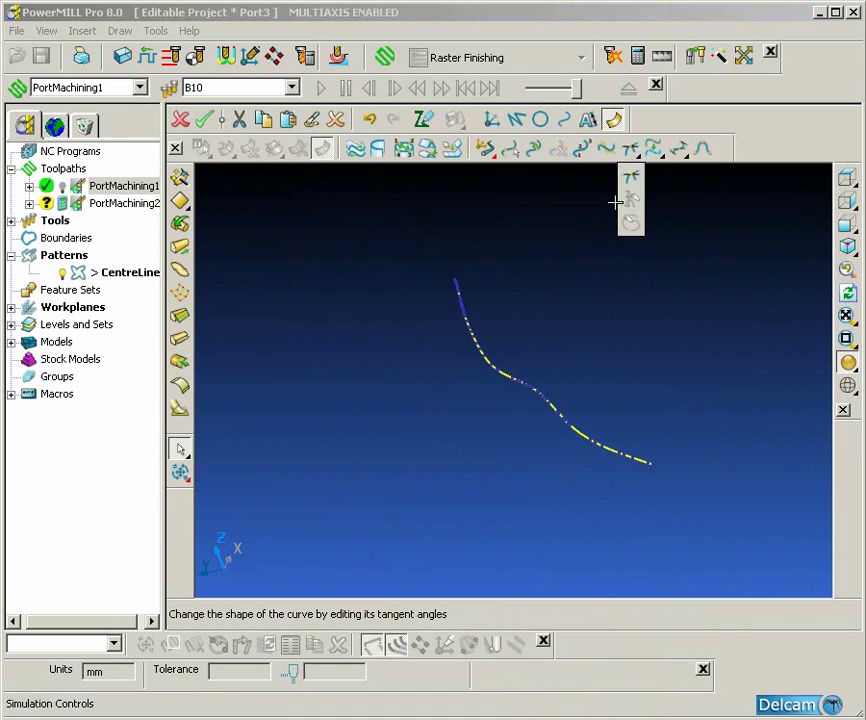
click(653, 222)
double_click(334, 155)
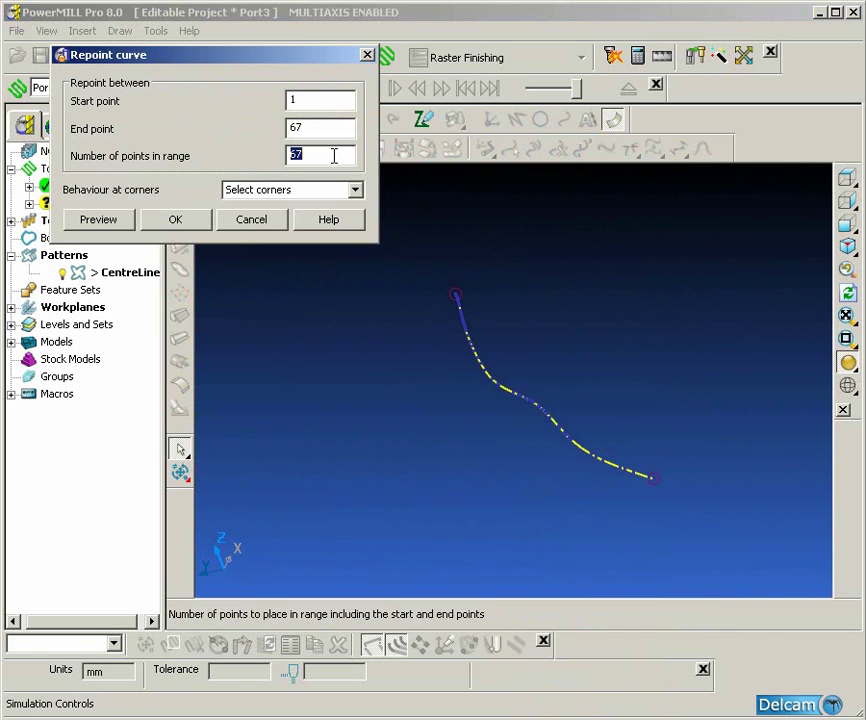
text(5)
click(99, 220)
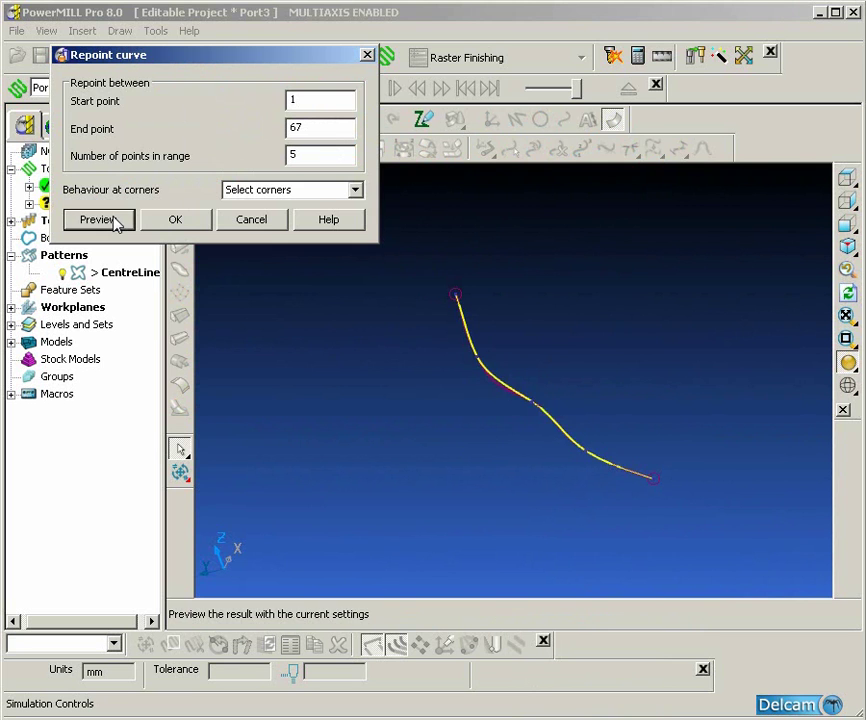
click(176, 222)
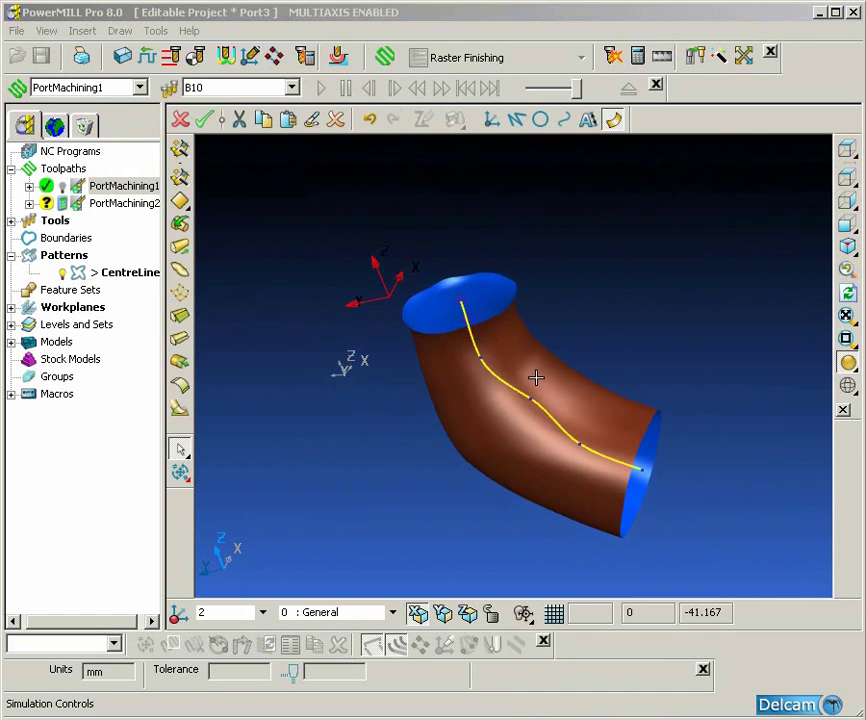
Create the shortest line between the centreline curve and the port surface on one side to check the clearance.
shift+middle_drag(644, 470, 427, 411)
scroll(662, 428, up, 1)
click(427, 411)
shift+middle_drag(466, 474, 485, 491)
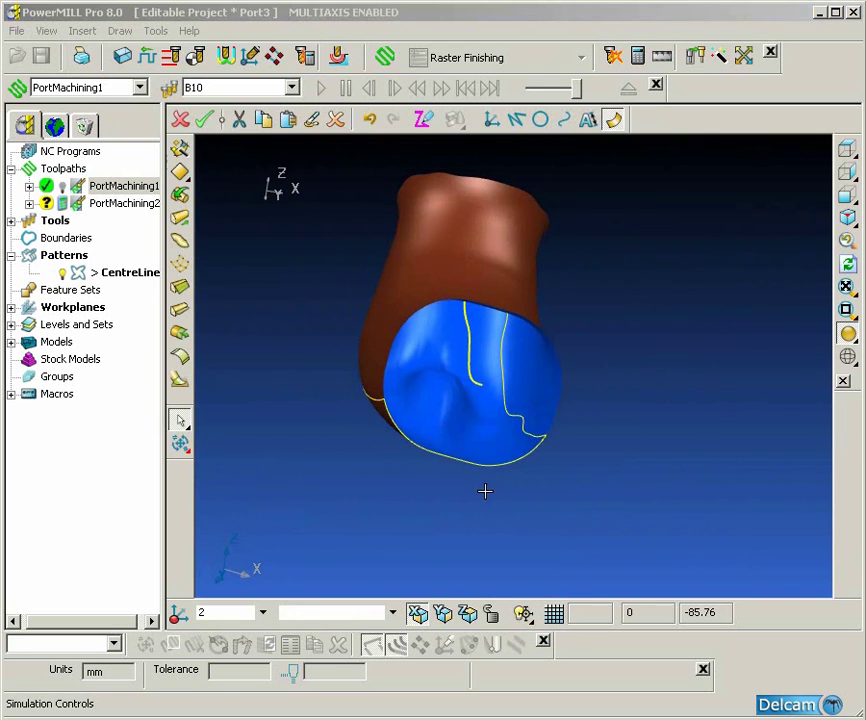
click(516, 120)
click(177, 263)
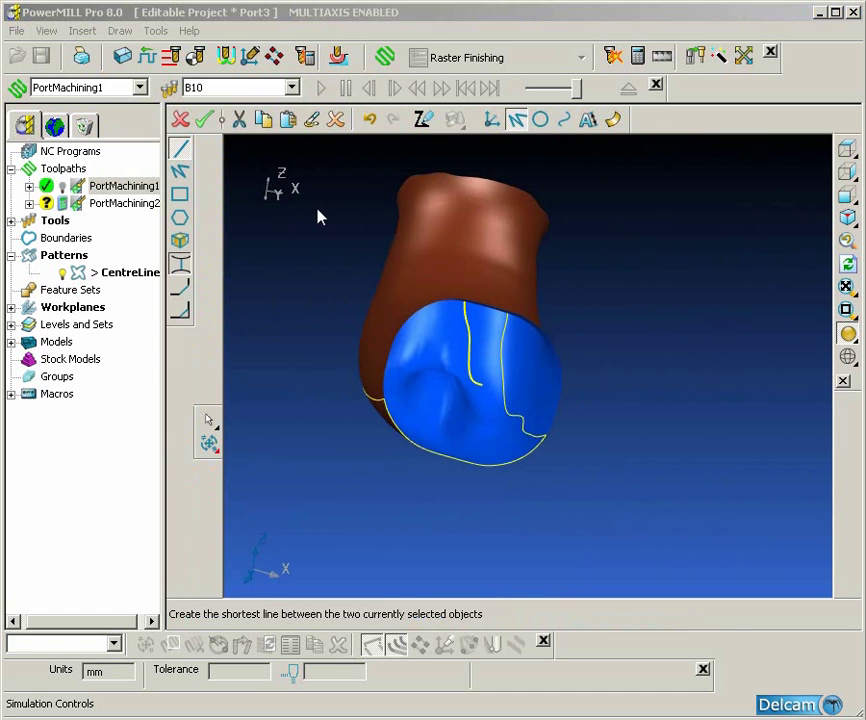
middle_drag(325, 209, 490, 325)
ctrl+middle_drag(420, 300, 520, 416)
middle_drag(520, 416, 576, 421)
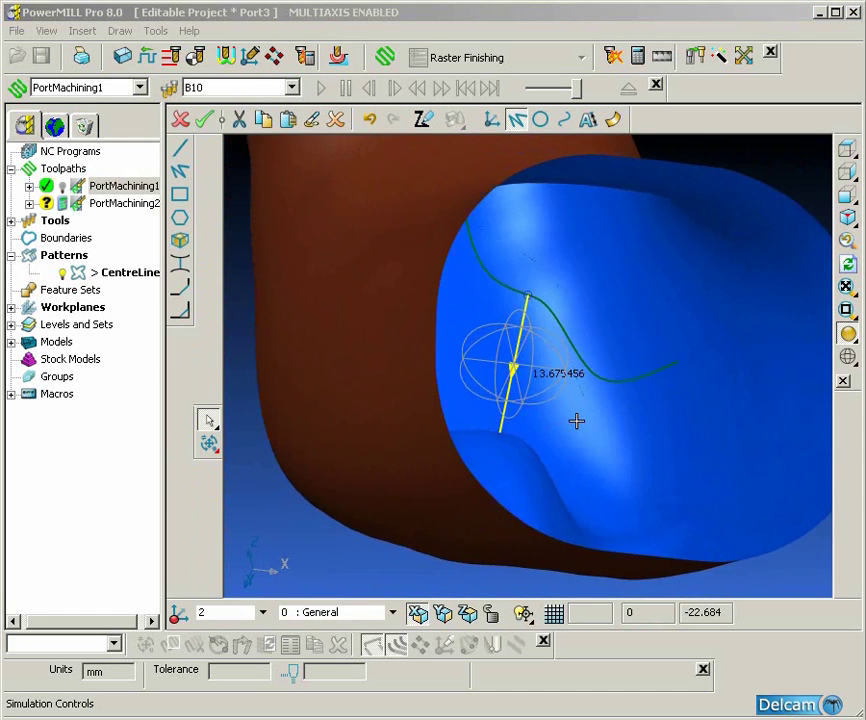
scroll(545, 398, down, 3)
Create another shortest line between the centreline curve and the port surface on the opposite side.
click(524, 532)
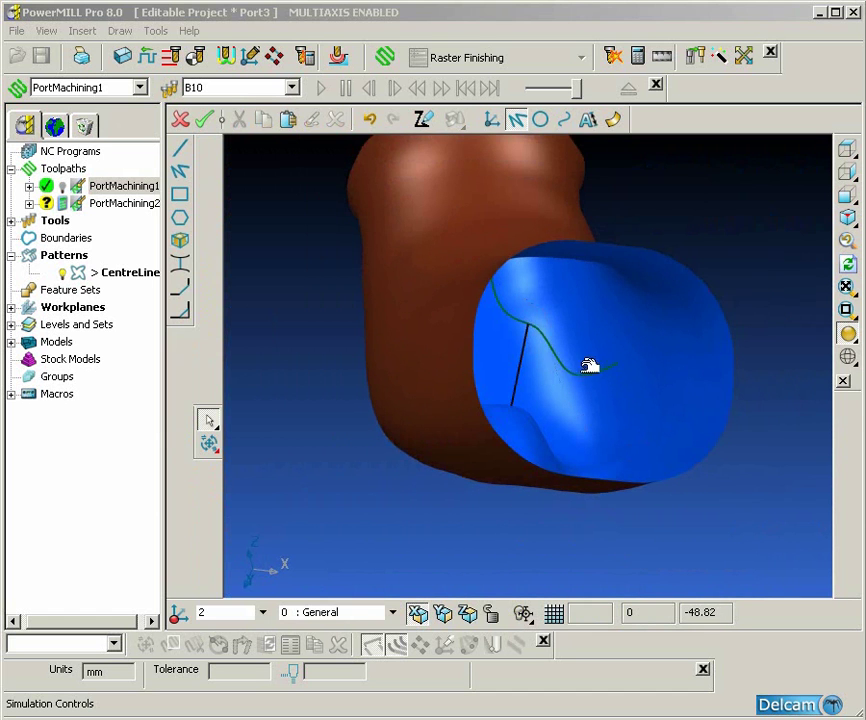
click(567, 360)
shift+click(511, 218)
shift+middle_drag(535, 243, 516, 278)
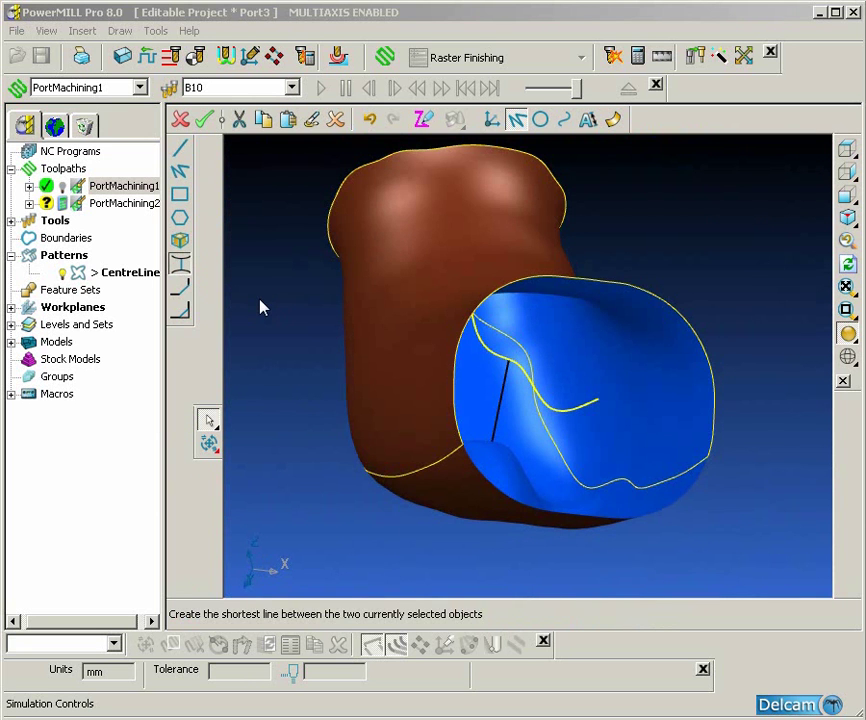
middle_drag(400, 316, 288, 321)
click(696, 499)
ctrl+middle_drag(696, 499, 595, 470)
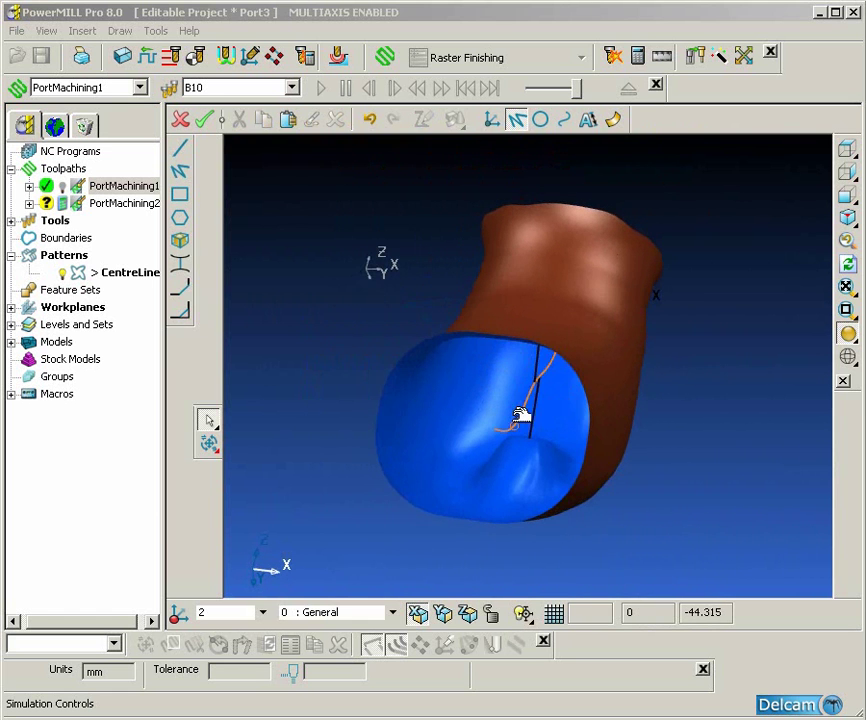
Make World the active workplane and accept the modelling edits to return to the machining project.
click(515, 416)
shift+click(439, 480)
scroll(436, 482, down, 3)
middle_drag(436, 483, 412, 319)
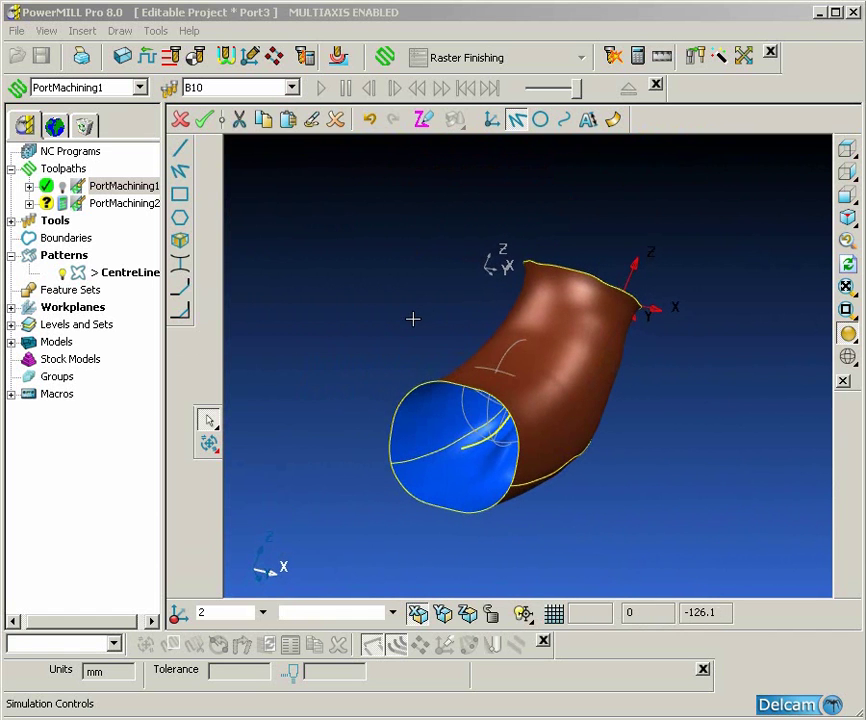
click(262, 612)
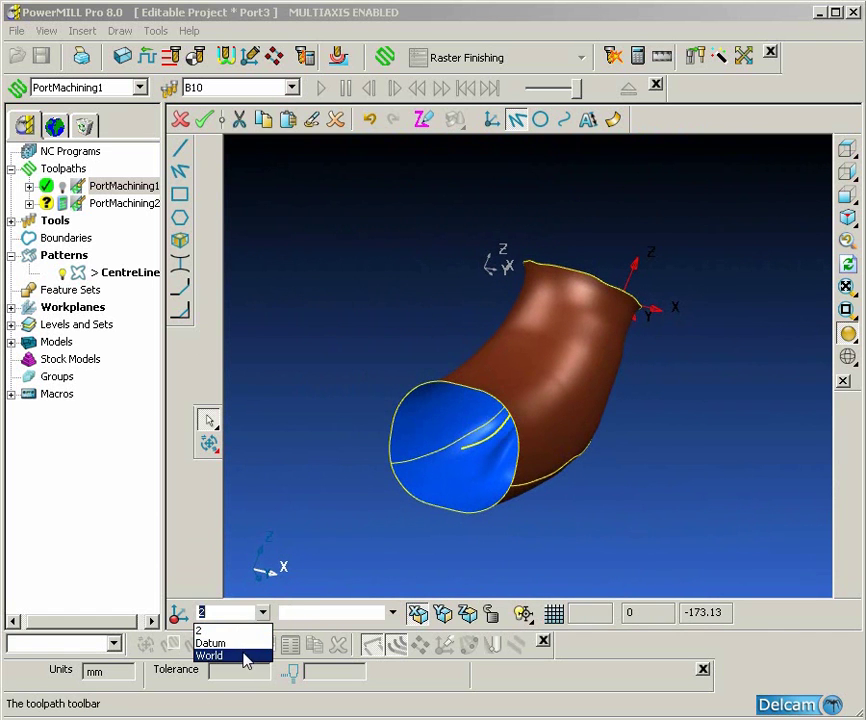
click(245, 658)
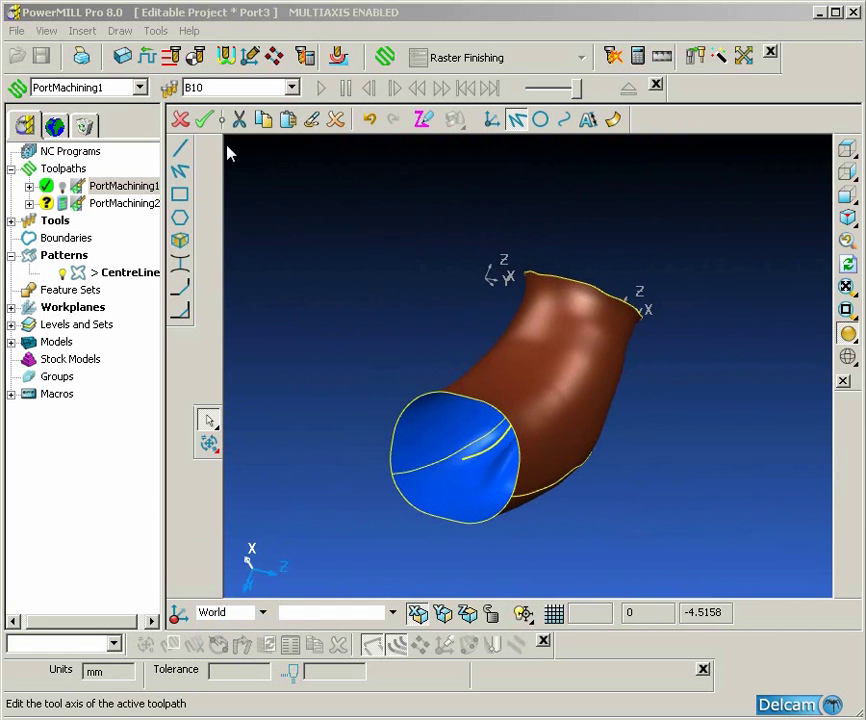
click(205, 119)
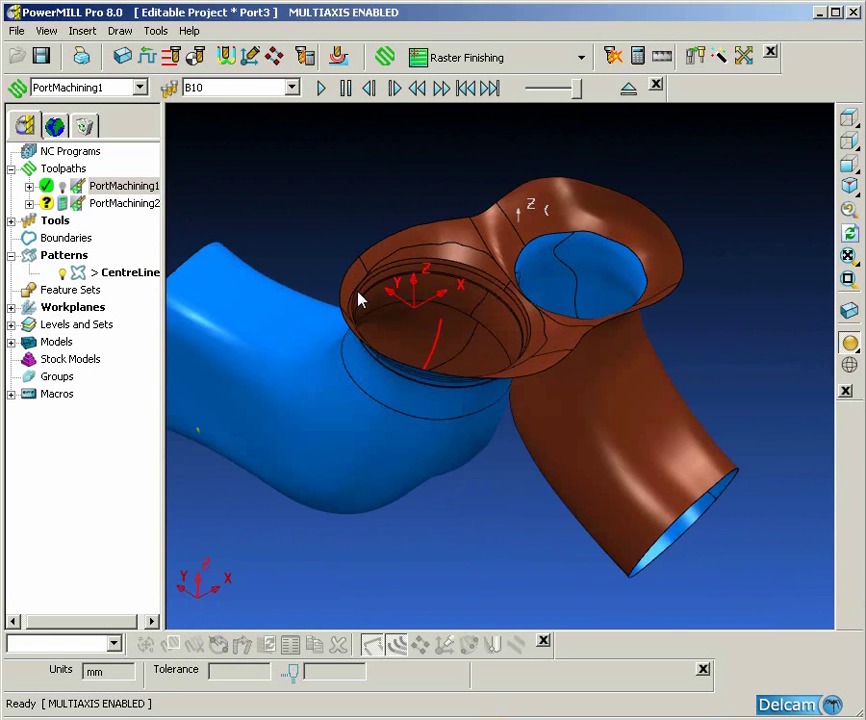
Select the repointed centreline curve inside the second port and create a new pattern named CentreLine2.
click(849, 364)
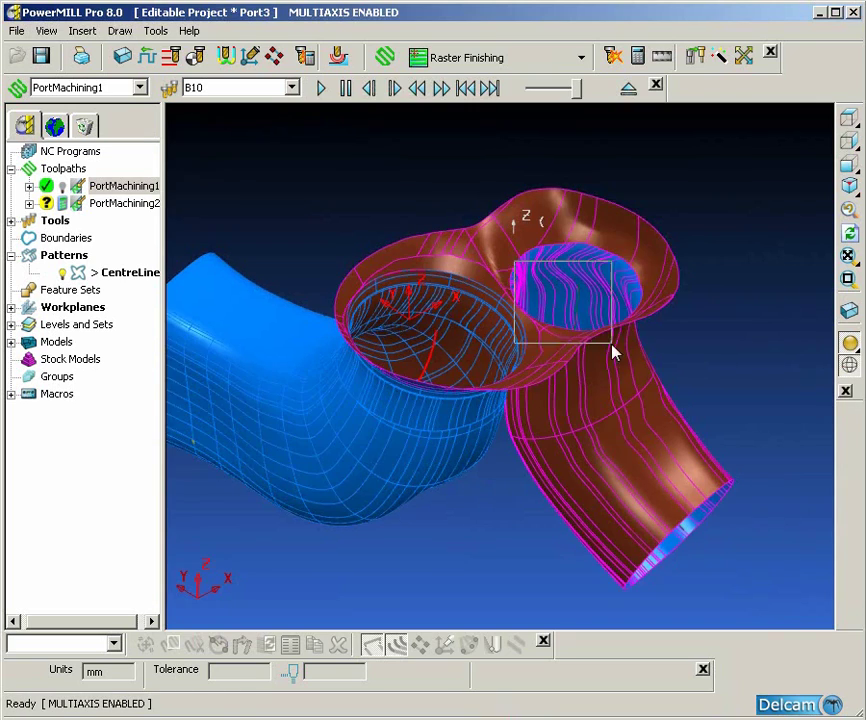
ctrl+shift+middle_drag(526, 271, 584, 343)
mouse_move(577, 275)
ctrl+middle_down()
mouse_move(549, 292)
mouse_move(576, 343)
mouse_move(638, 291)
ctrl+middle_up()
ctrl+middle_drag(562, 297, 600, 303)
right_click(64, 257)
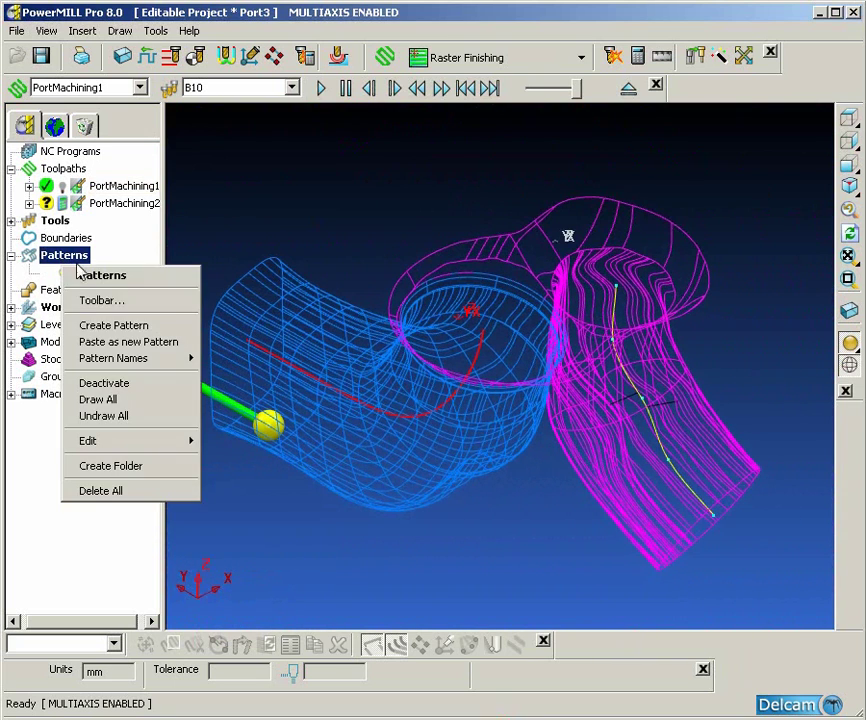
click(116, 326)
click(98, 290)
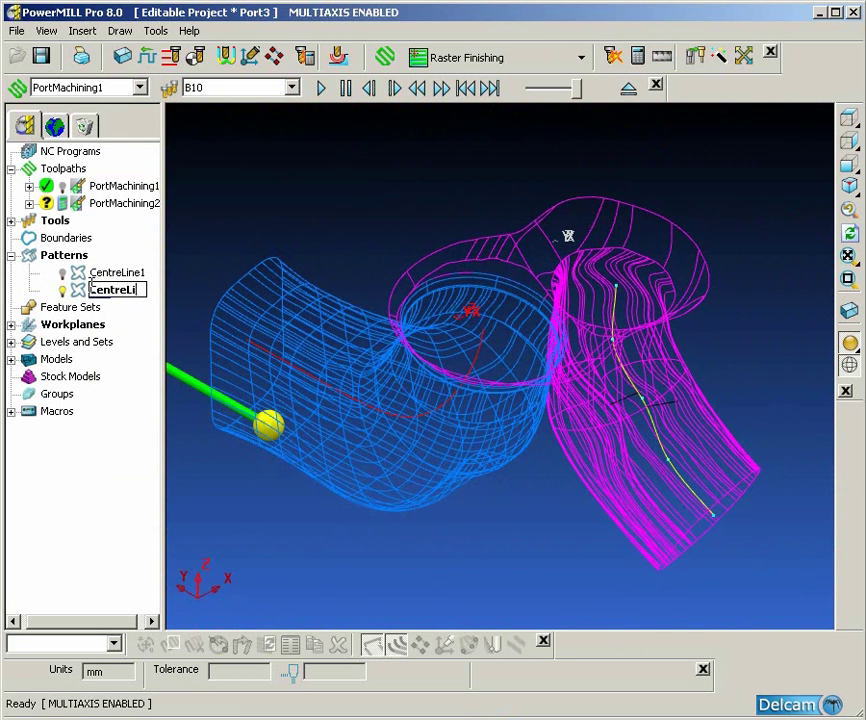
key(Return)
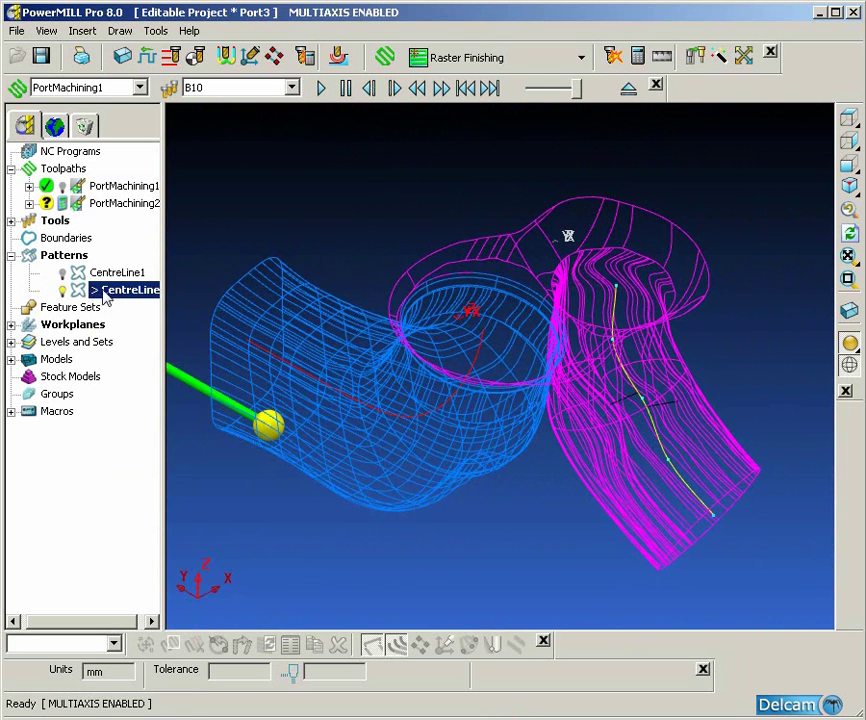
Insert the selected model curve into the CentreLine2 pattern and show the model shaded without wireframe.
right_click(96, 288)
mouse_move(170, 615)
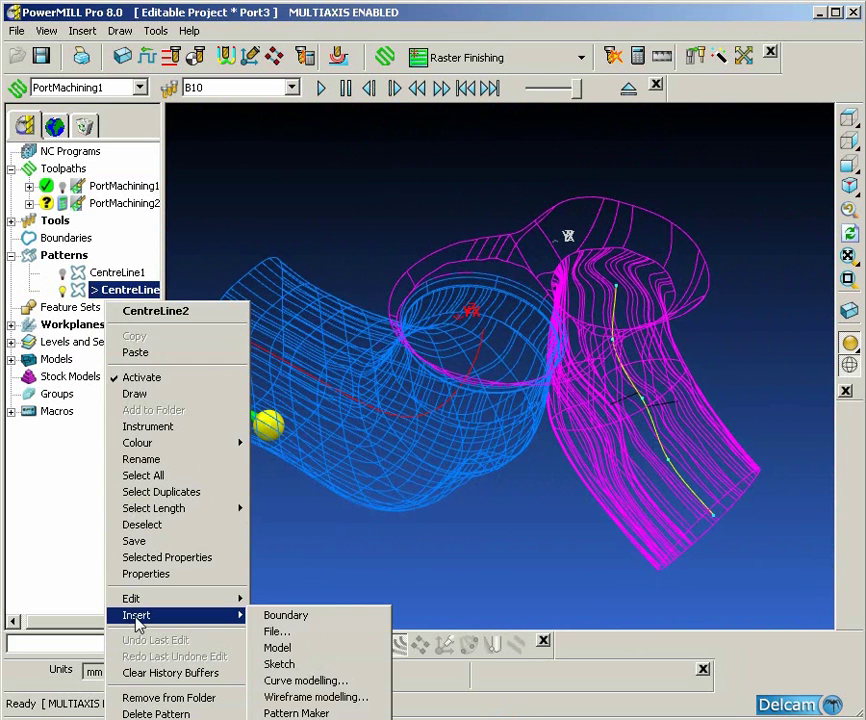
click(310, 652)
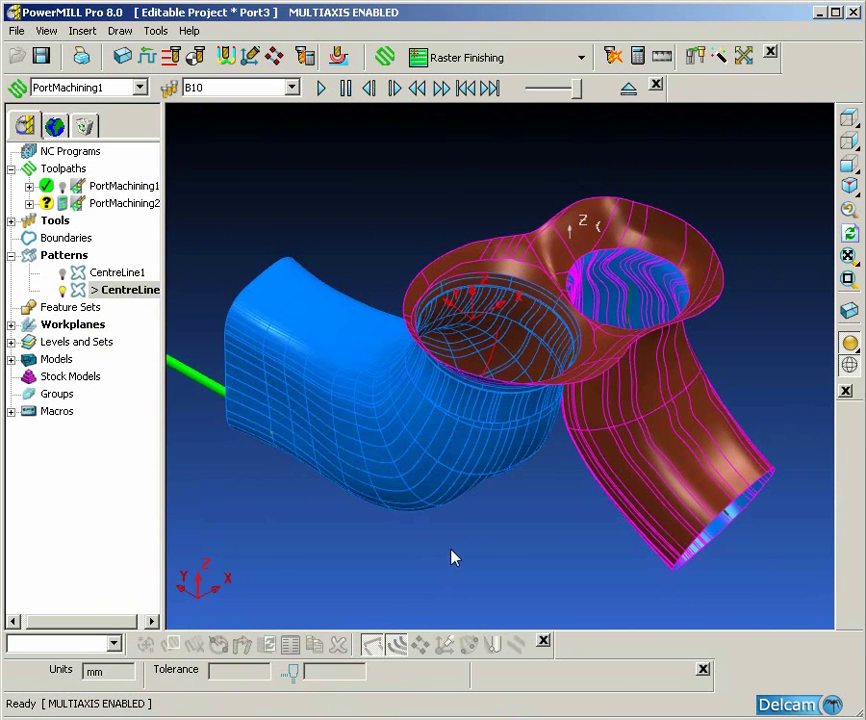
click(849, 364)
mouse_move(729, 421)
middle_down()
mouse_move(723, 404)
mouse_move(700, 410)
middle_up()
Activate the PortMachining2 toolpath and set its port spiral finishing pattern to CentreLine2.
click(80, 204)
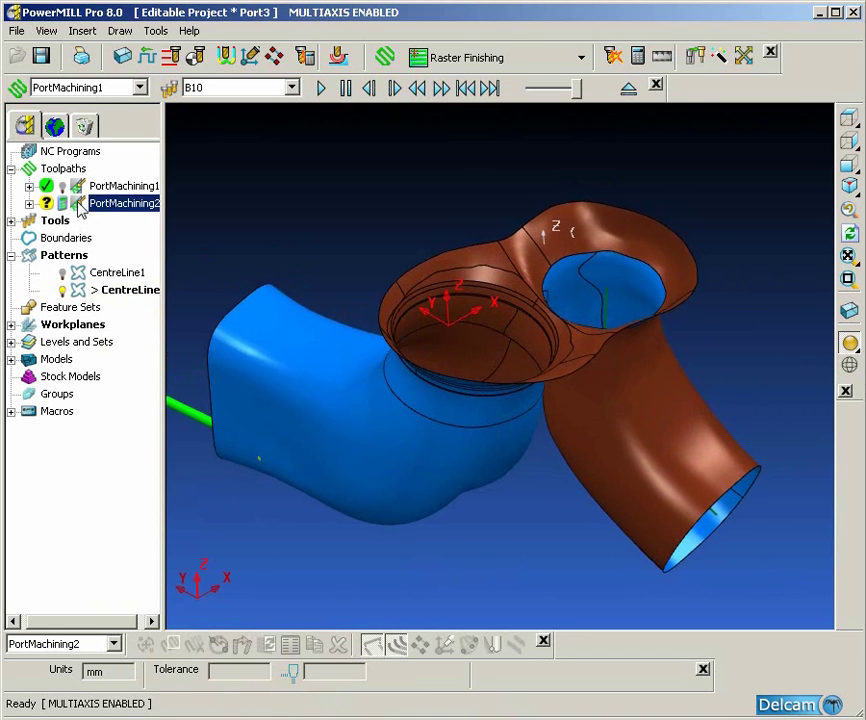
double_click(82, 205)
right_click(110, 208)
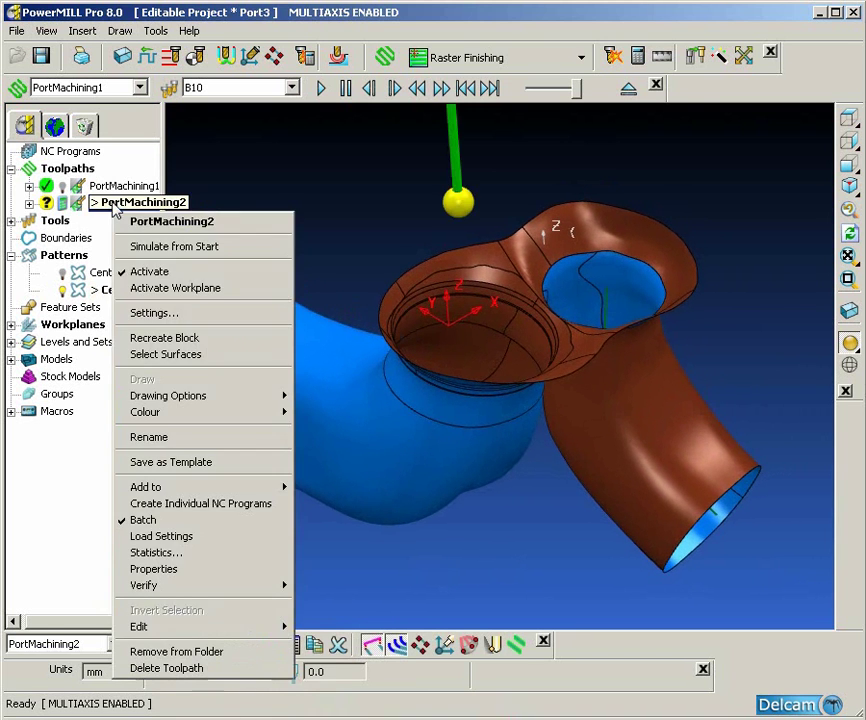
click(180, 316)
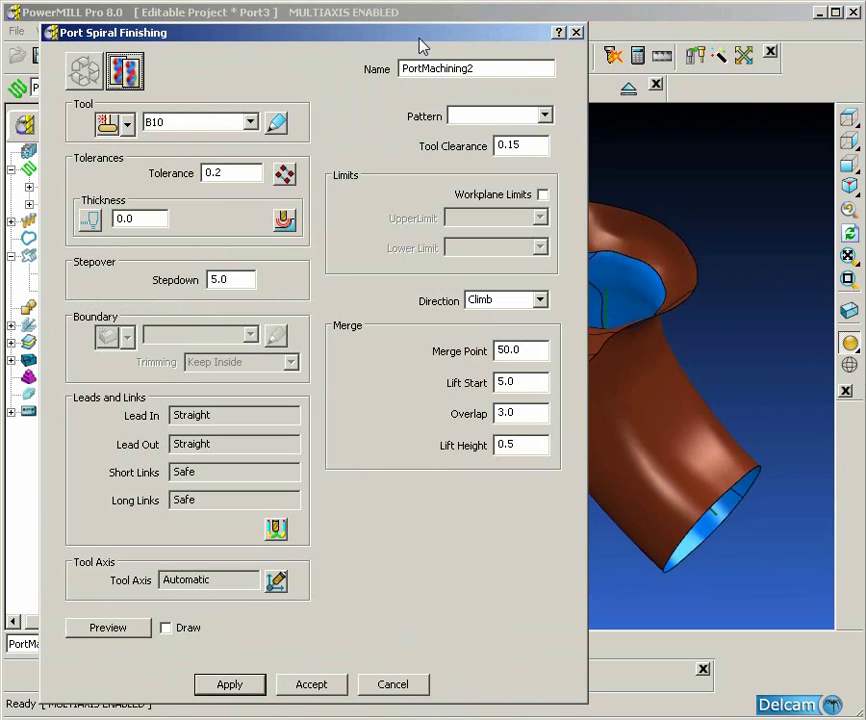
drag(419, 39, 394, 43)
click(518, 120)
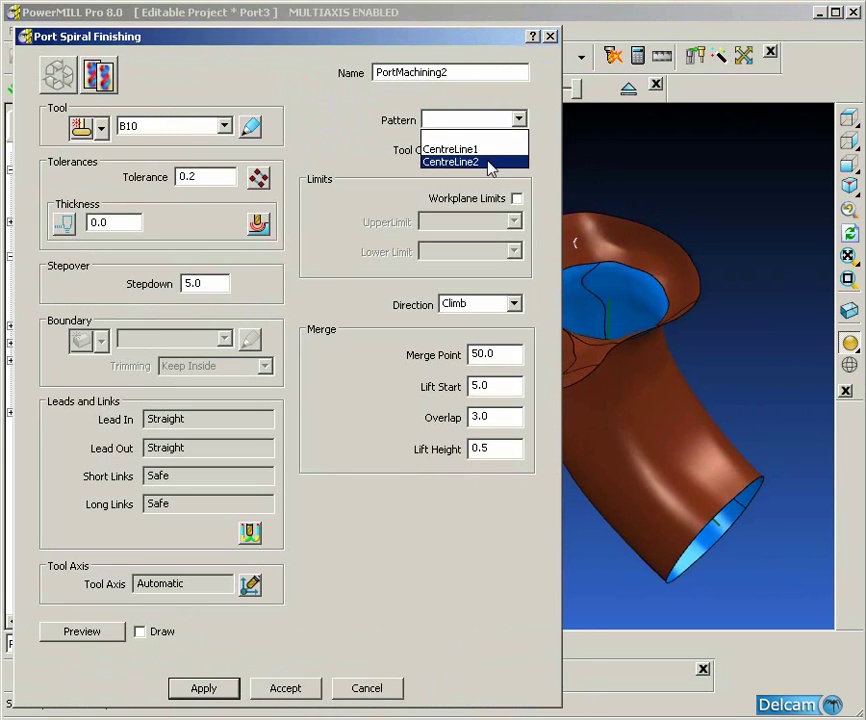
click(490, 162)
Calculate the PortMachining2 toolpath with the model shown in wireframe and close its settings.
middle_drag(611, 238, 680, 348)
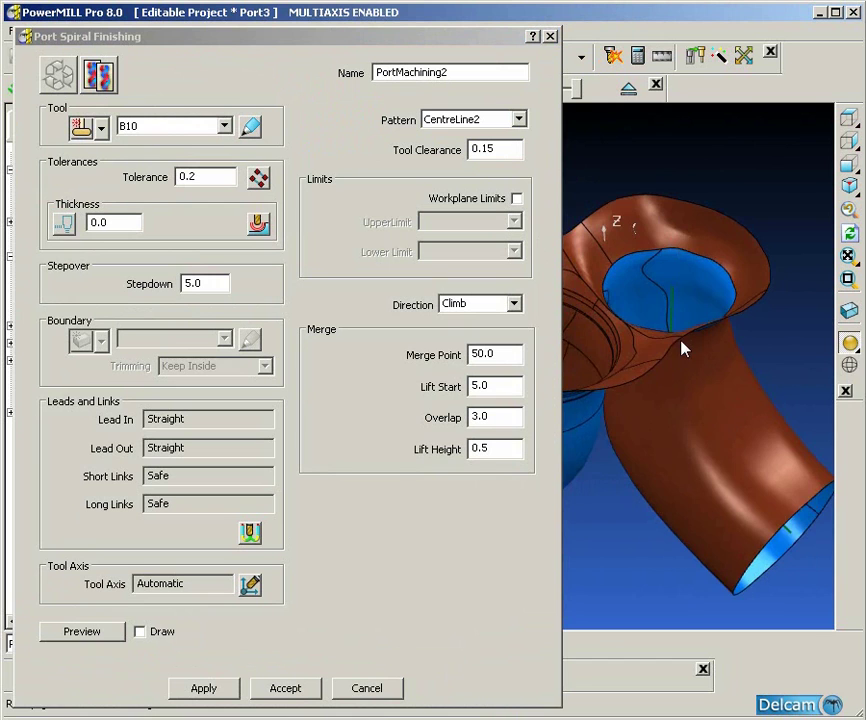
click(849, 365)
click(849, 343)
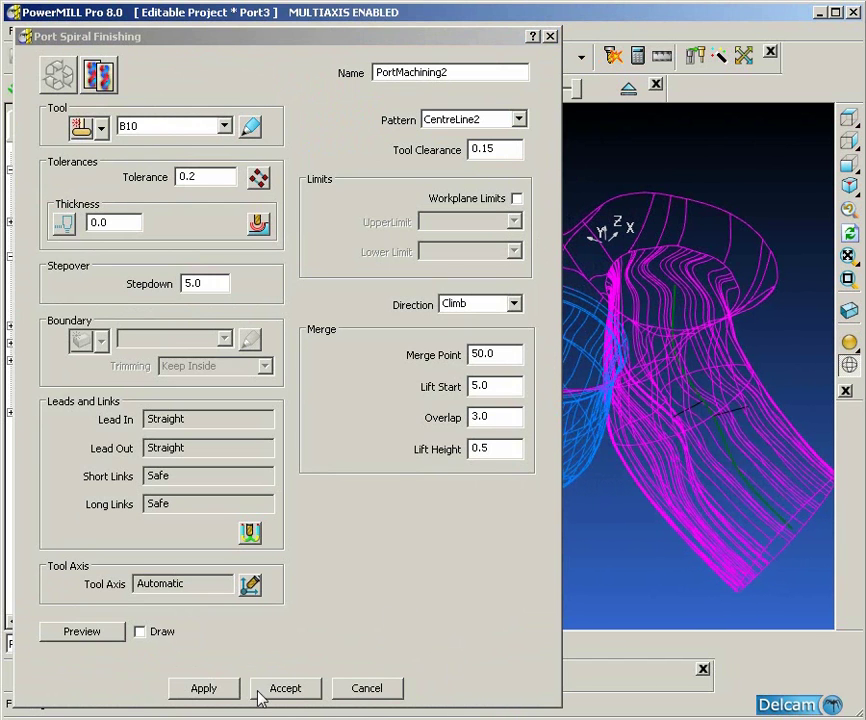
click(222, 690)
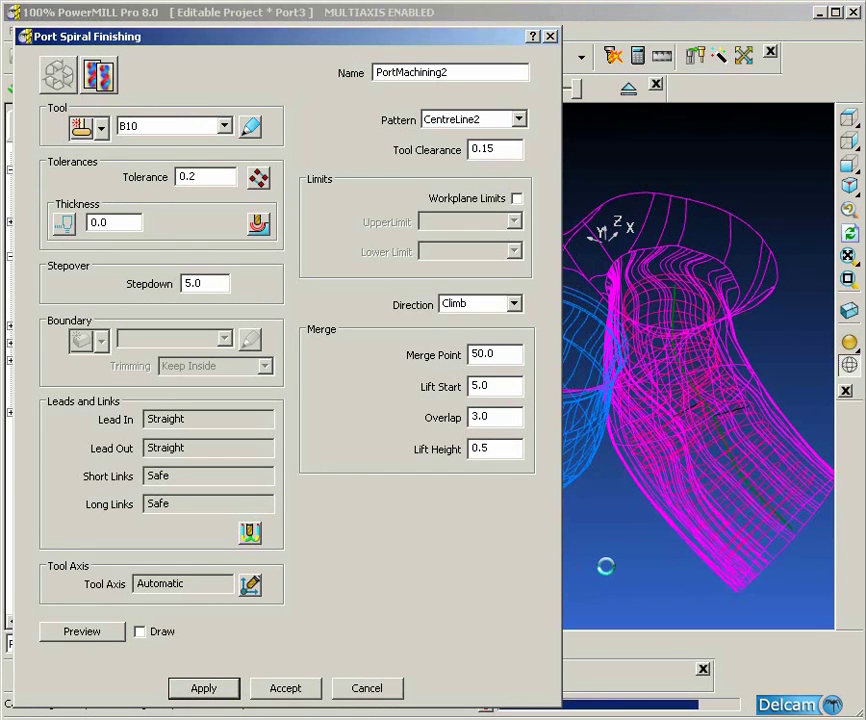
click(366, 689)
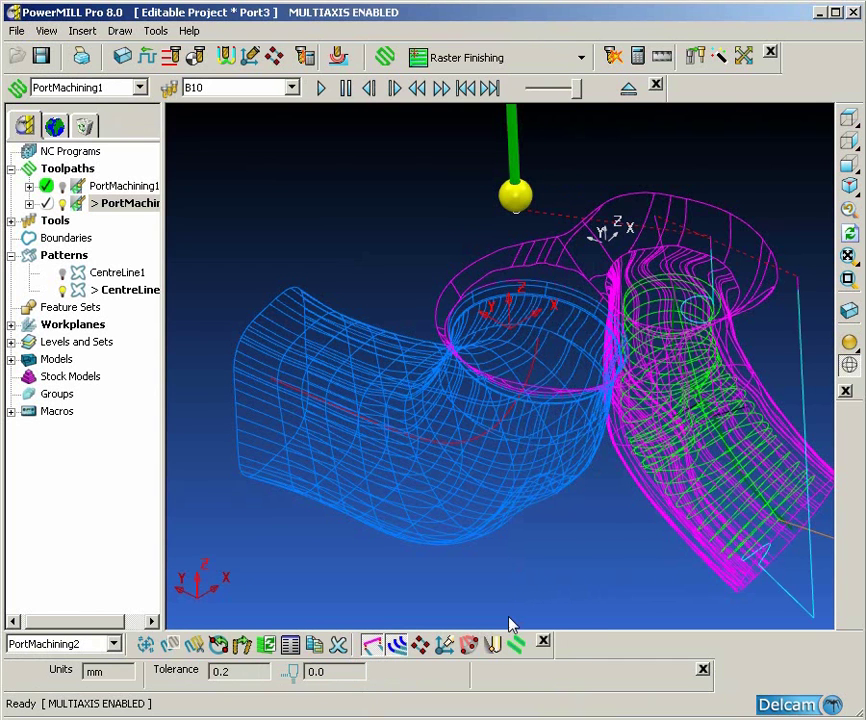
Restore the shaded model display and set up PortMachining2 for simulation from its start.
click(849, 342)
click(849, 364)
mouse_move(615, 456)
middle_down()
mouse_move(563, 465)
mouse_move(534, 483)
mouse_move(572, 476)
mouse_move(559, 481)
middle_up()
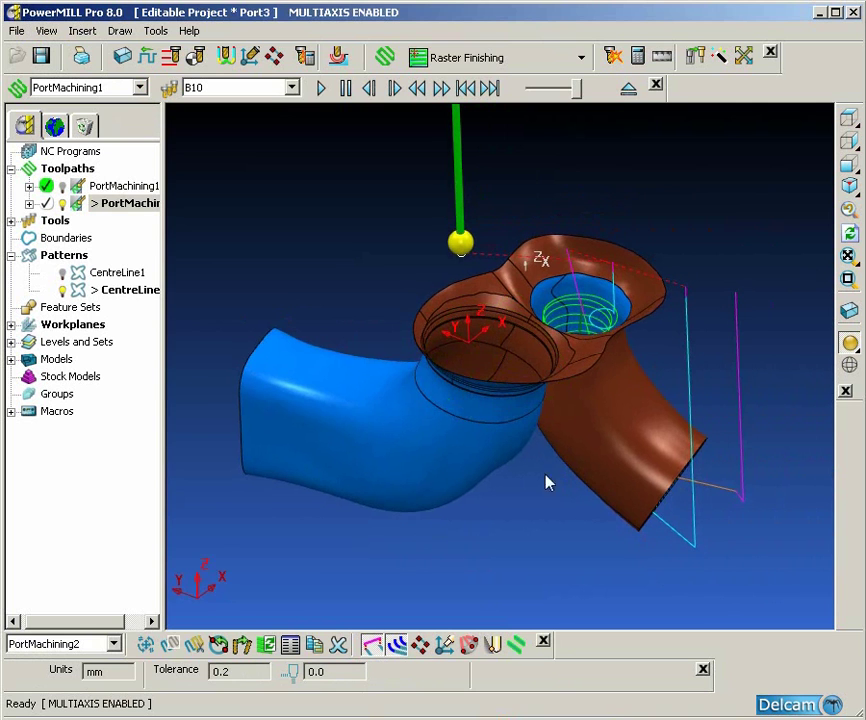
right_click(140, 205)
click(162, 252)
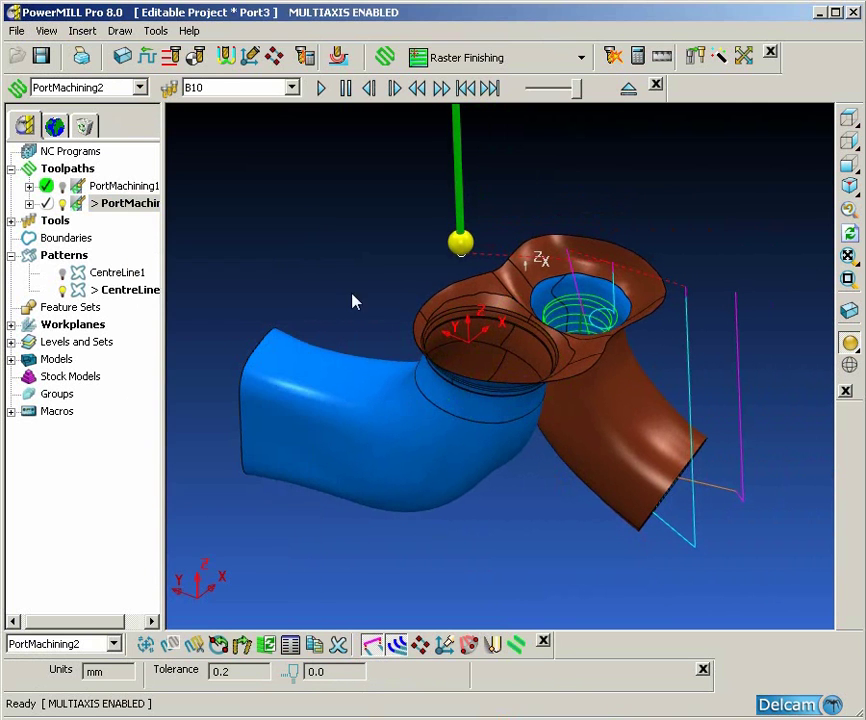